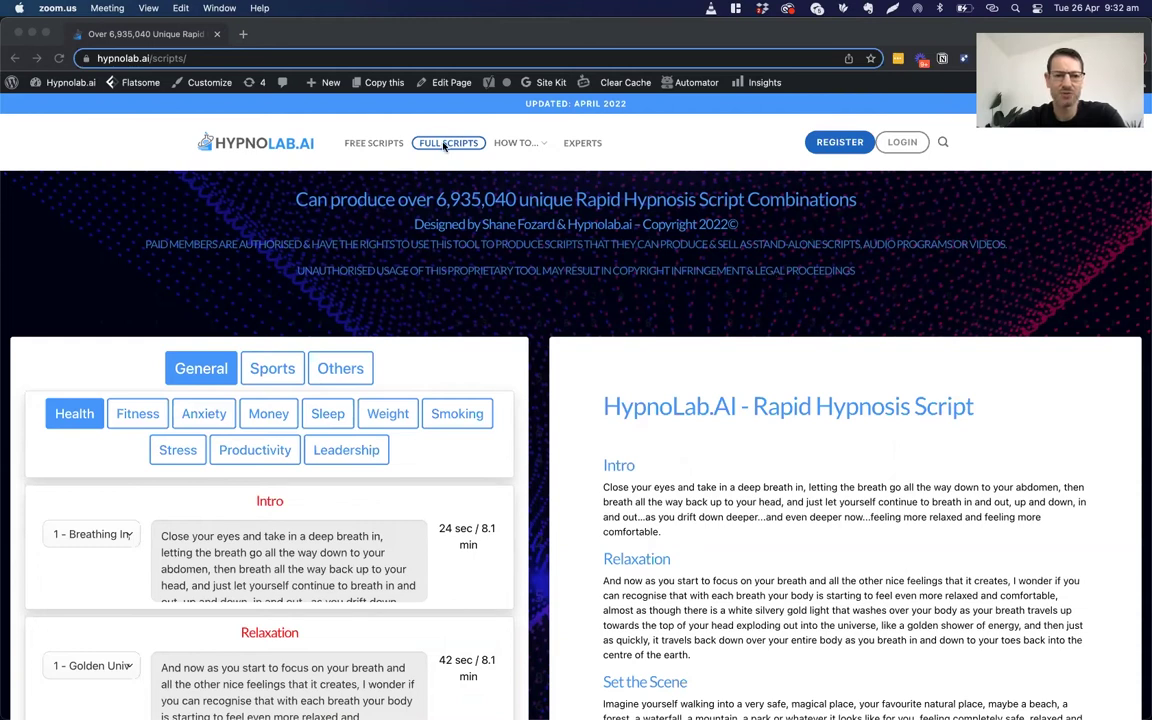
- Check which topics the Sports group offers and return to the General group
scroll(458, 303, "down", 2)
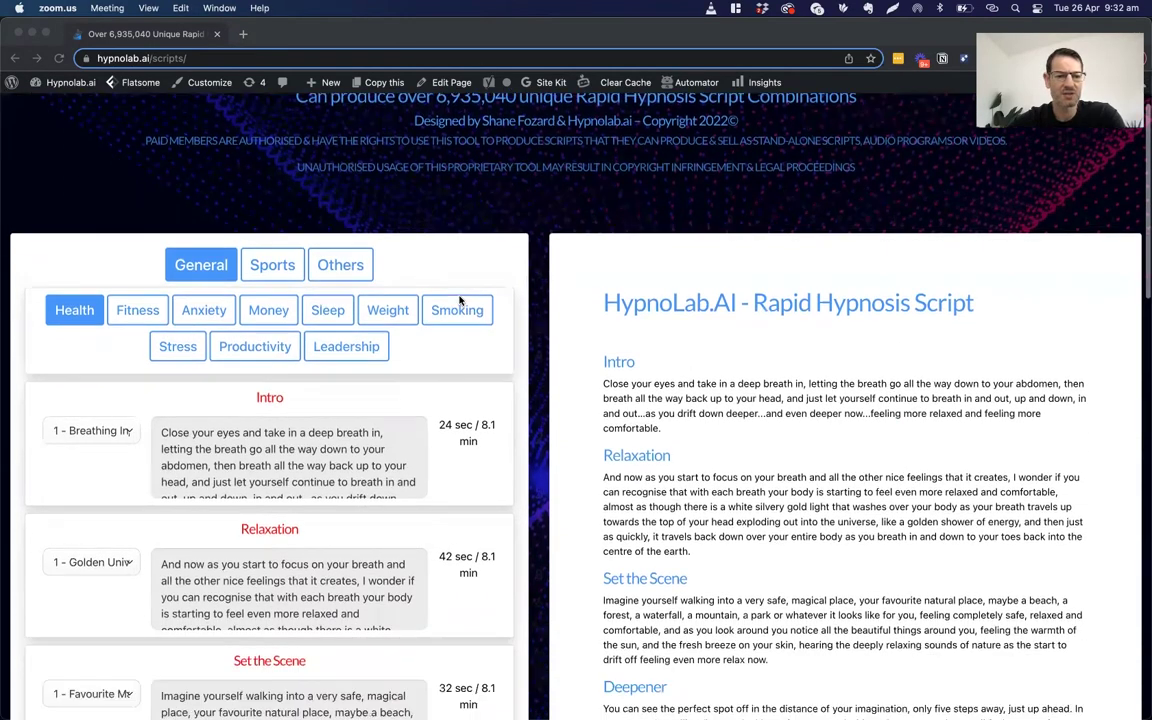
left_click(326, 272)
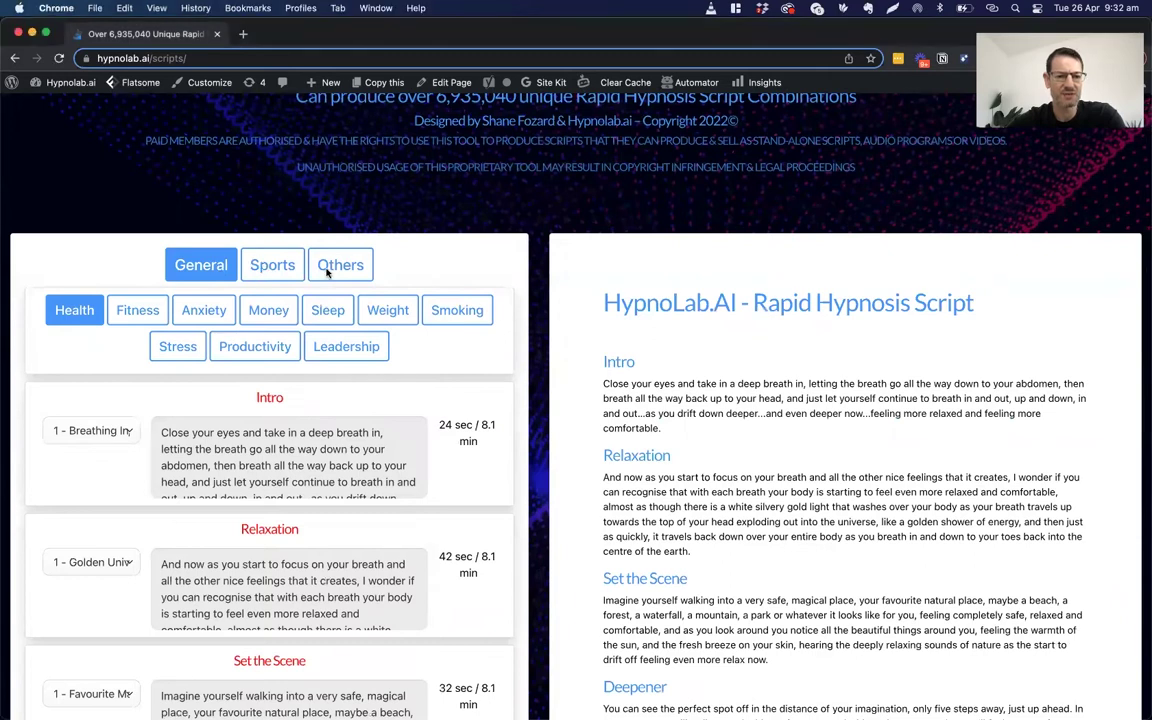
left_click(328, 270)
left_click(270, 266)
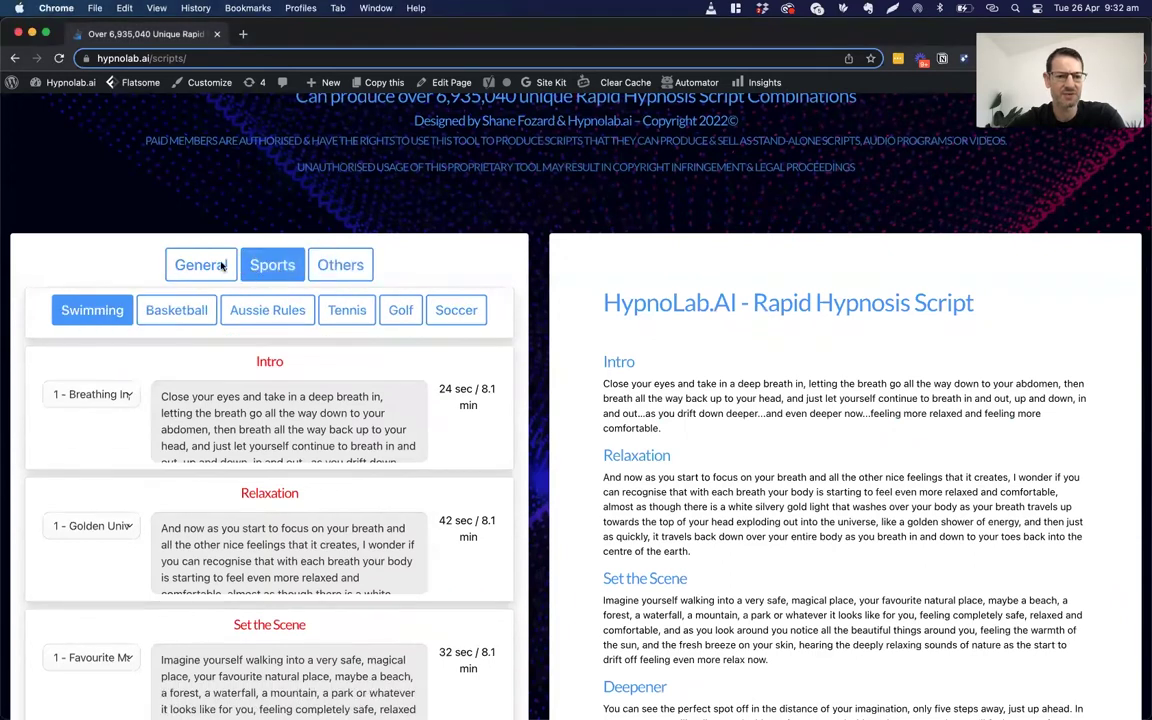
left_click(214, 269)
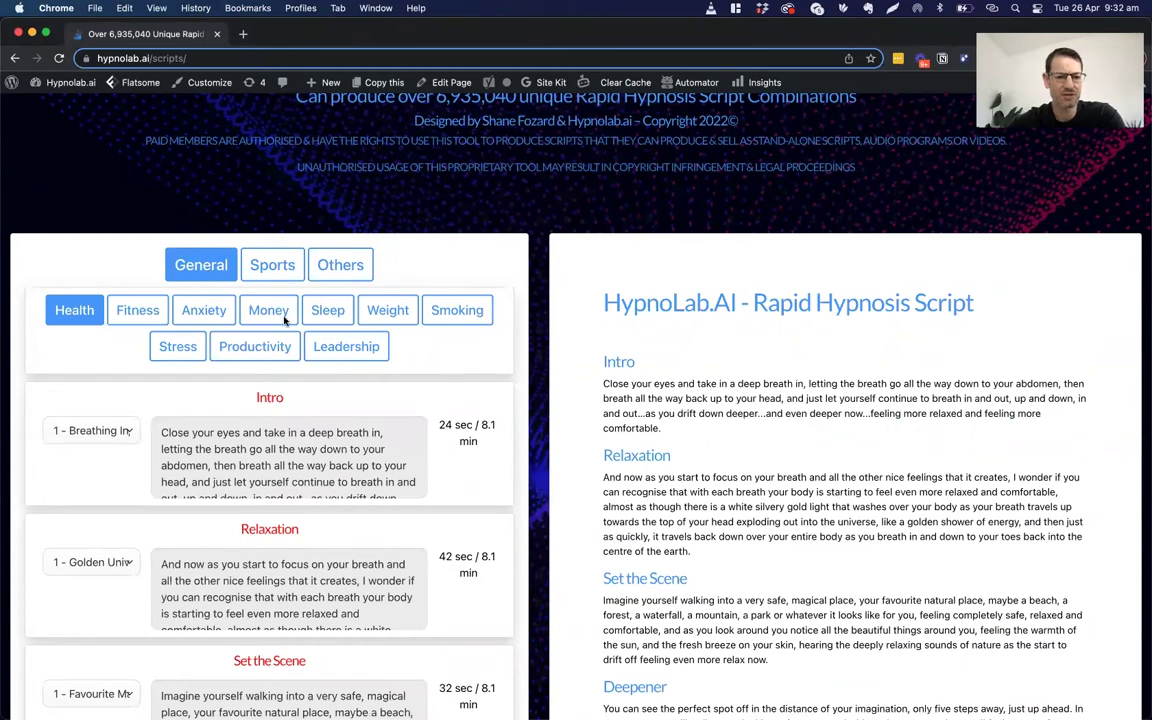
- Switch to the Sleep topic and review its available Treatment options
left_click(325, 312)
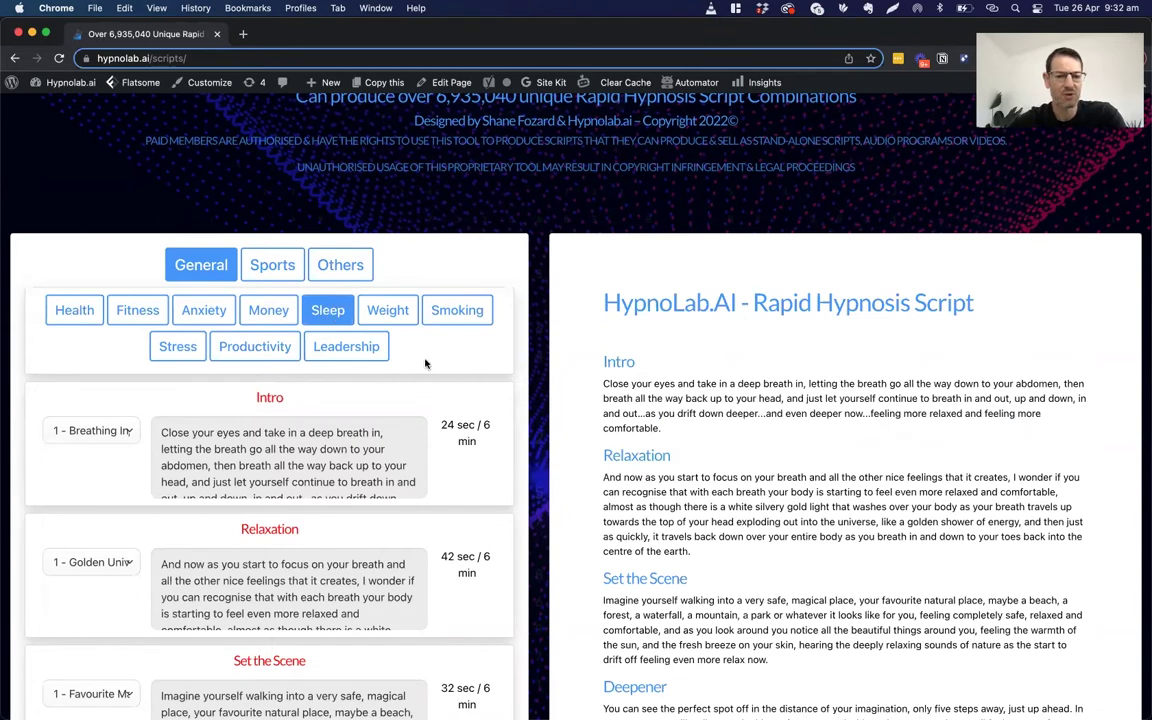
scroll(298, 300, "down", 1)
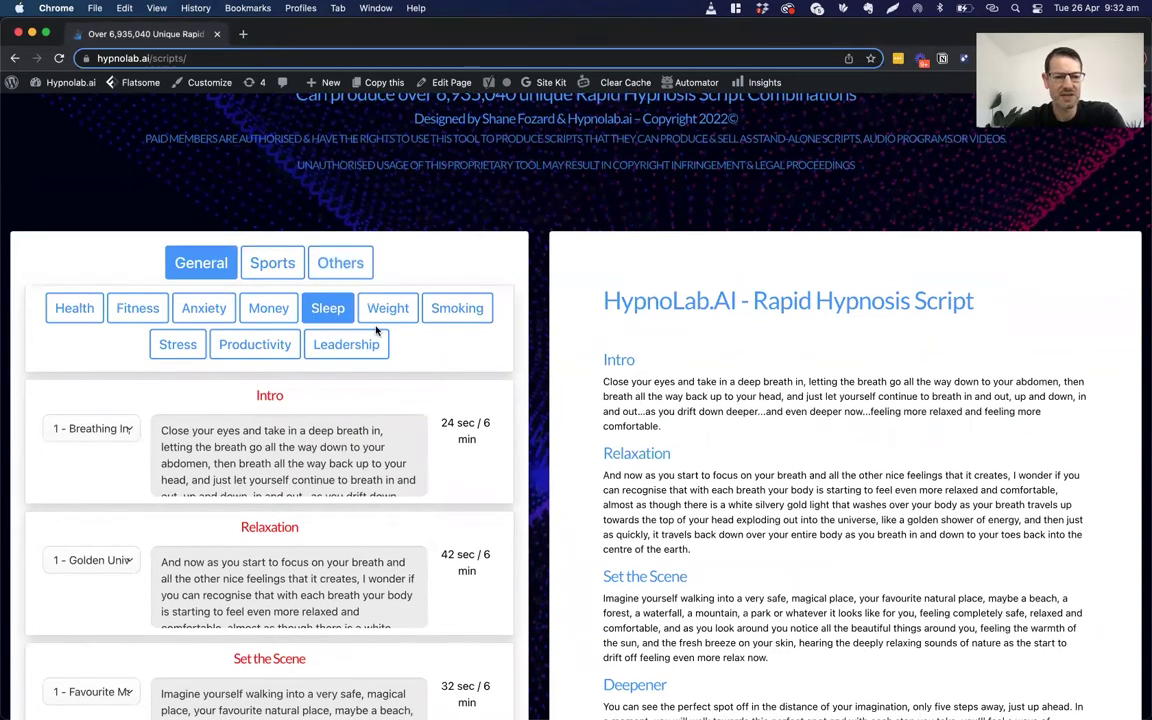
scroll(390, 363, "down", 4)
scroll(393, 368, "down", 1)
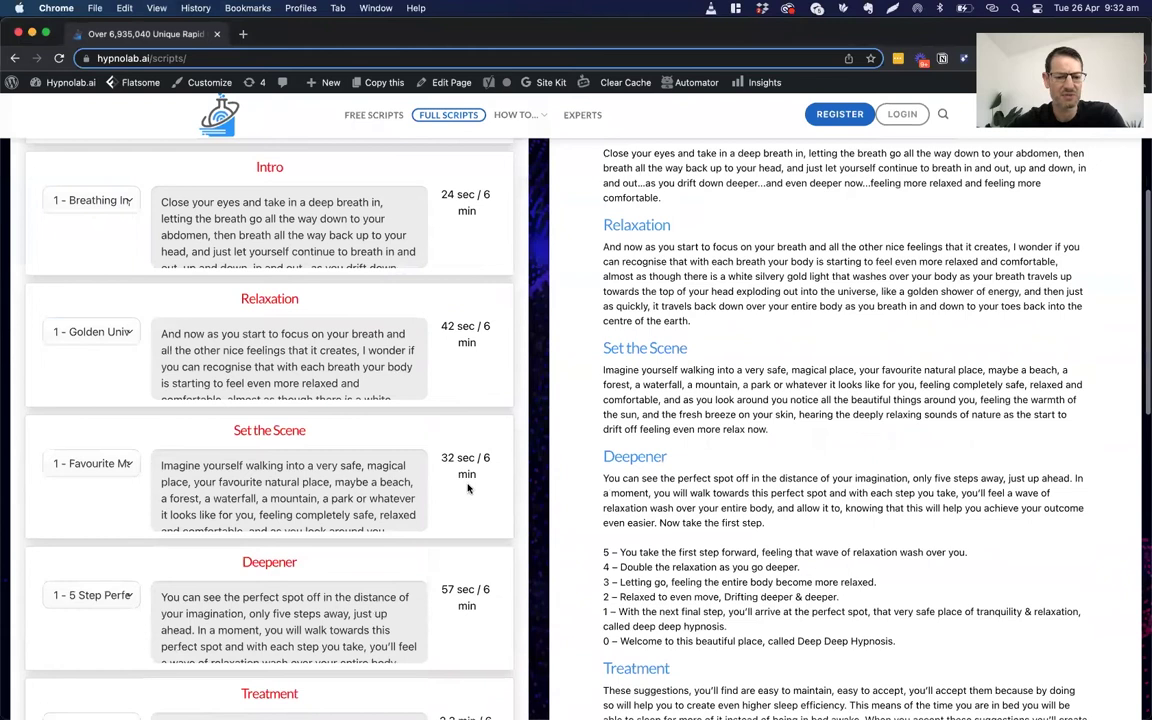
scroll(300, 450, "down", 5)
left_click(130, 497)
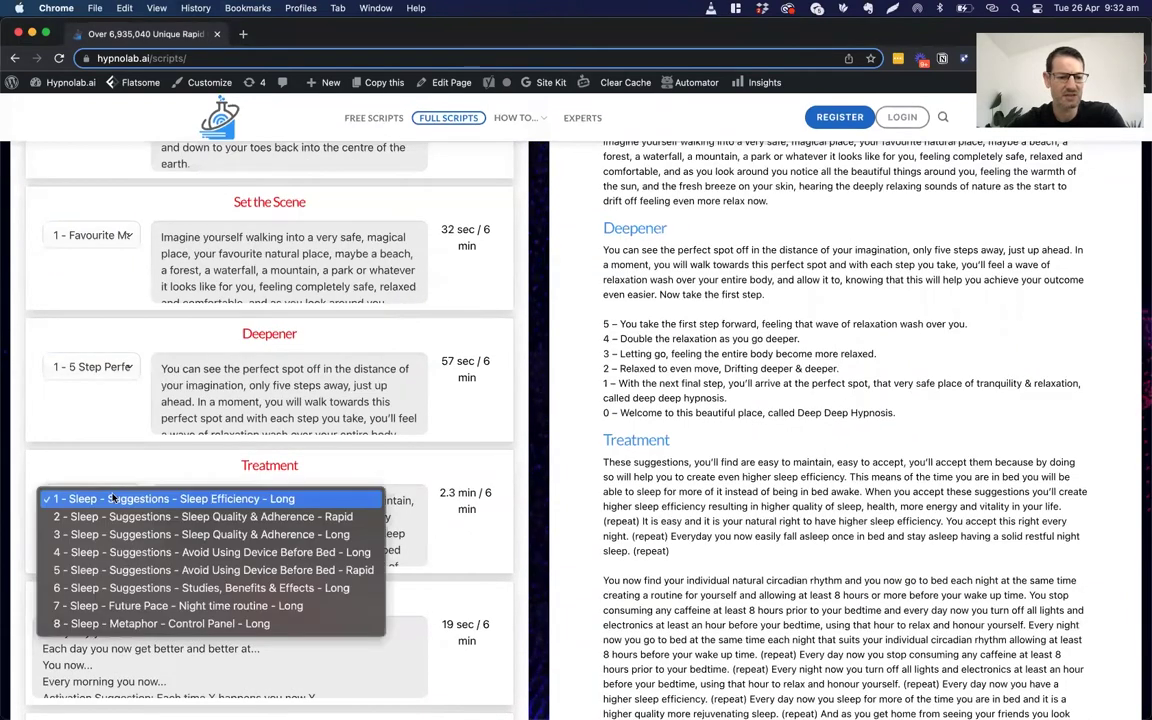
left_click(455, 454)
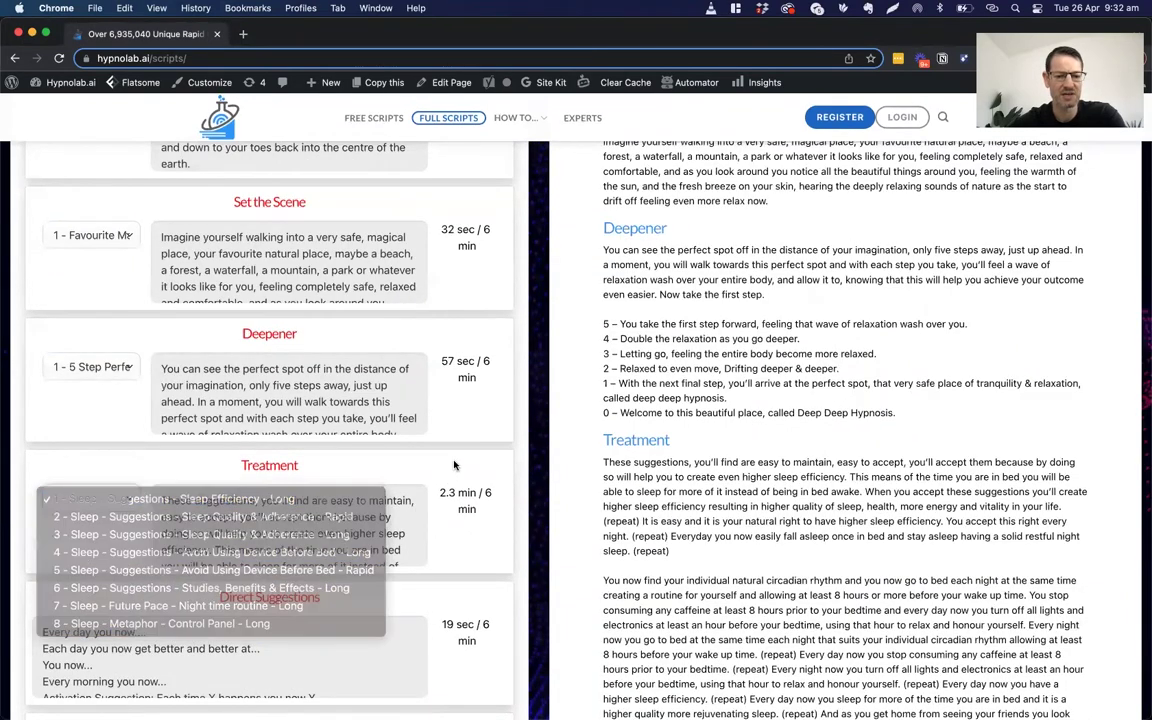
- Switch to the Money topic and review its available Treatment options
scroll(455, 454, "up", 1)
scroll(455, 454, "up", 3)
scroll(395, 405, "up", 4)
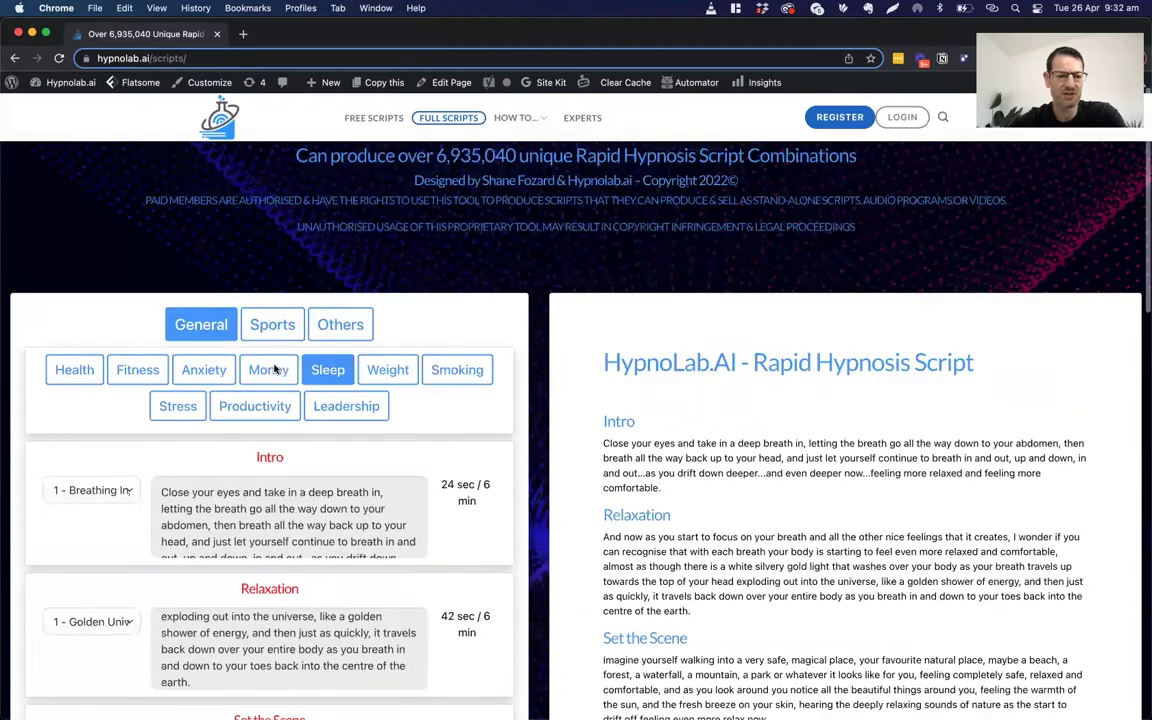
scroll(121, 553, "down", 5)
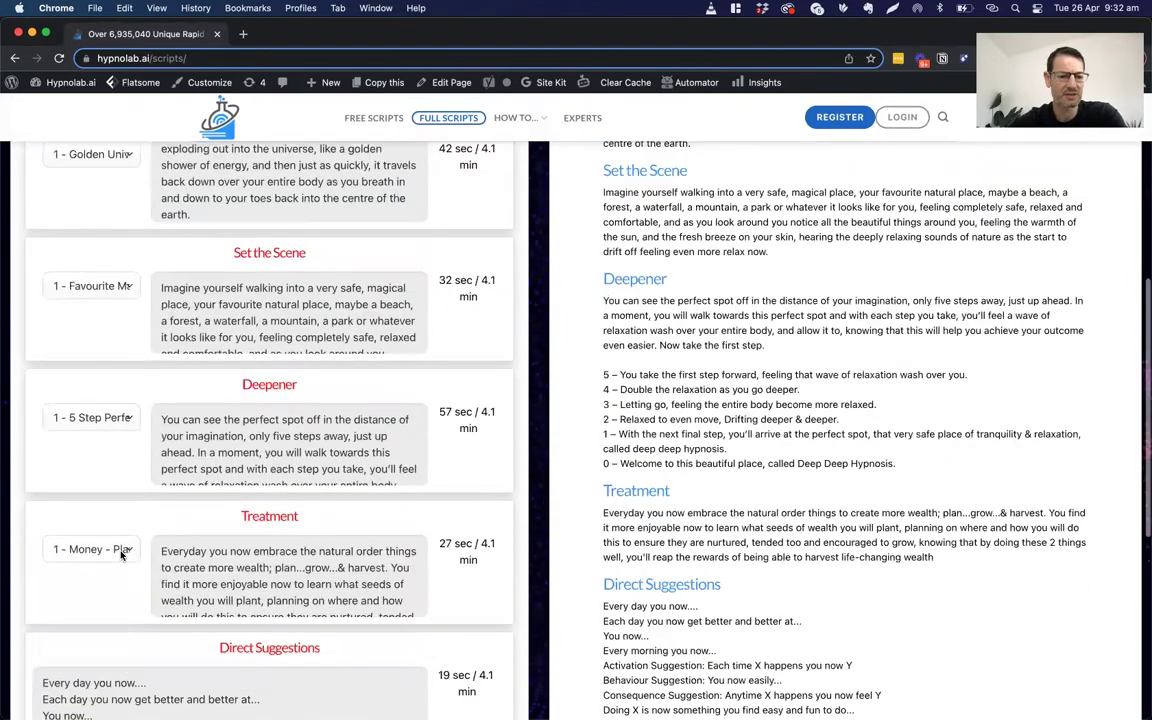
left_click(117, 550)
scroll(95, 690, "down", 2)
left_click(486, 507)
scroll(487, 508, "up", 3)
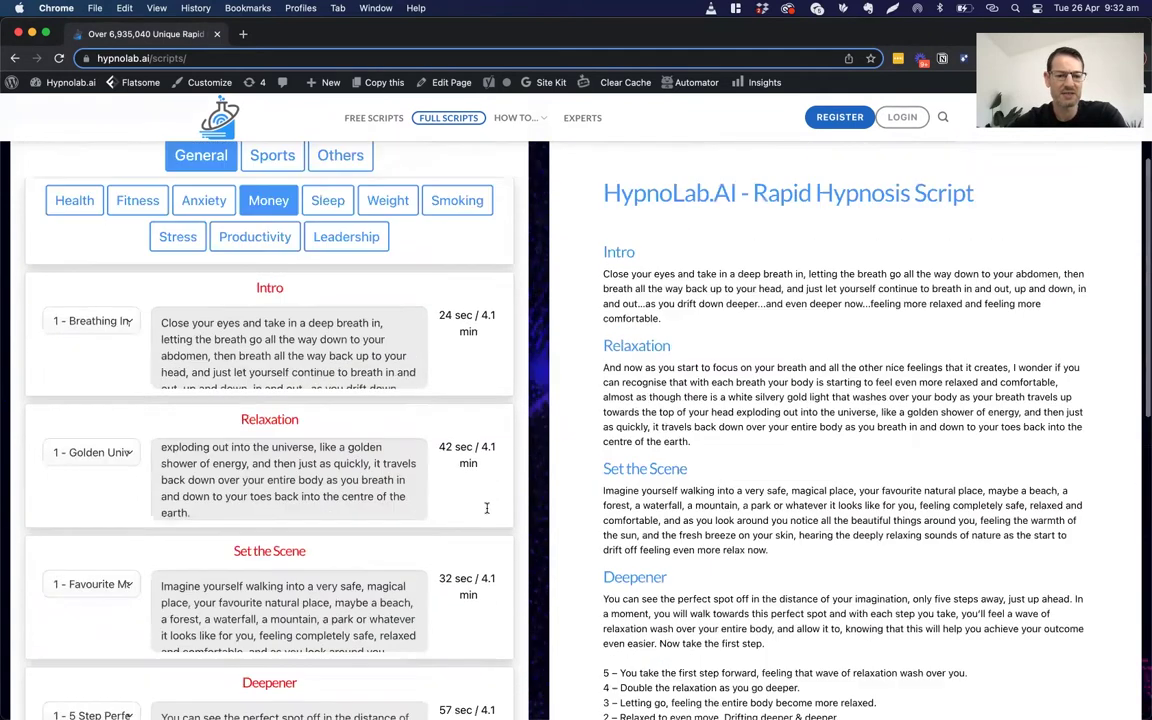
- Select the Sleep topic for the script and look through the available Intro options
scroll(318, 268, "up", 1)
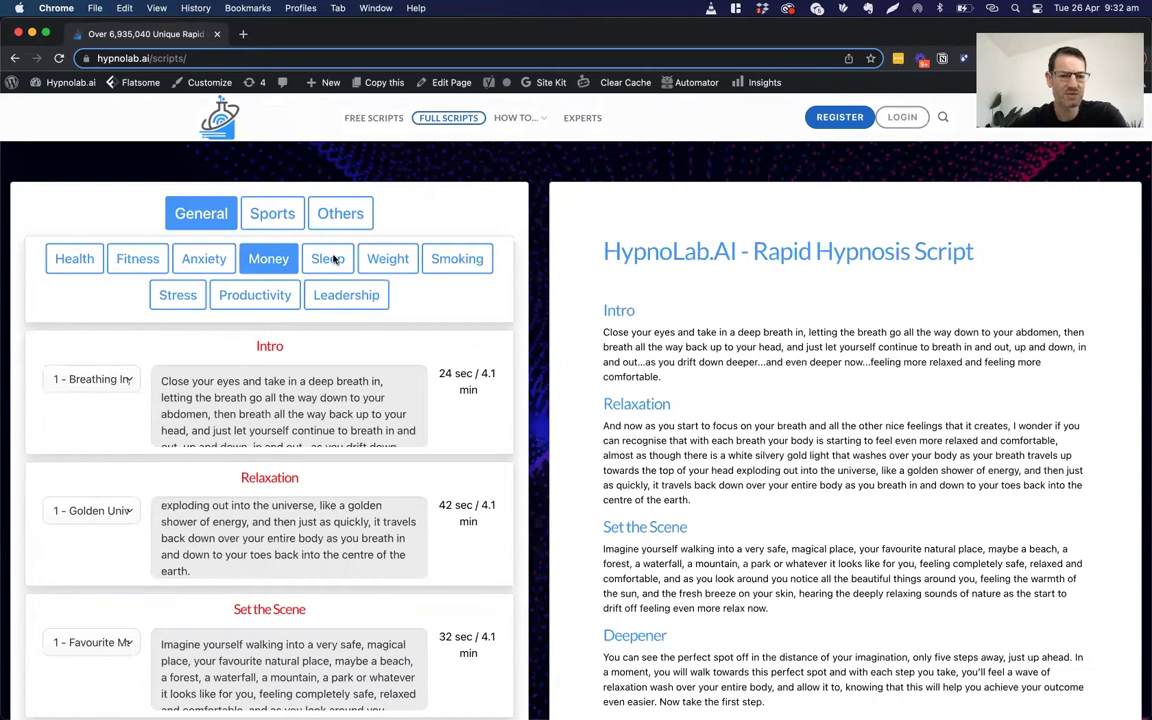
left_click(323, 258)
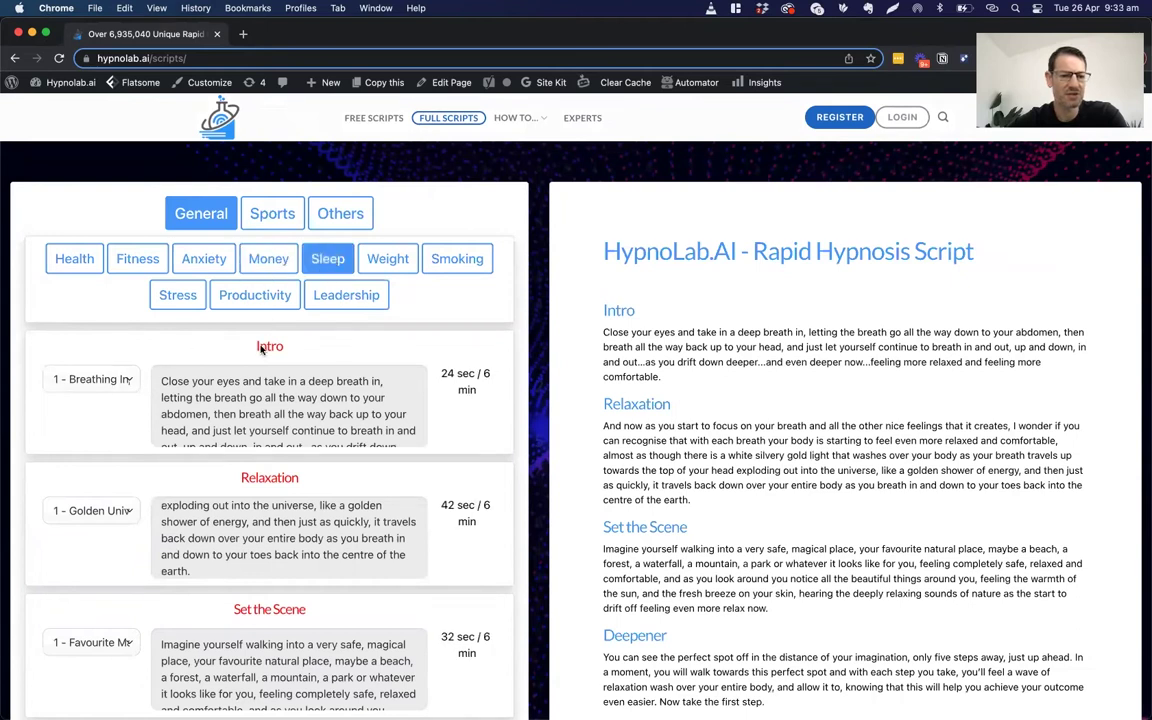
scroll(255, 340, "down", 1)
scroll(260, 348, "down", 1)
left_click(100, 320)
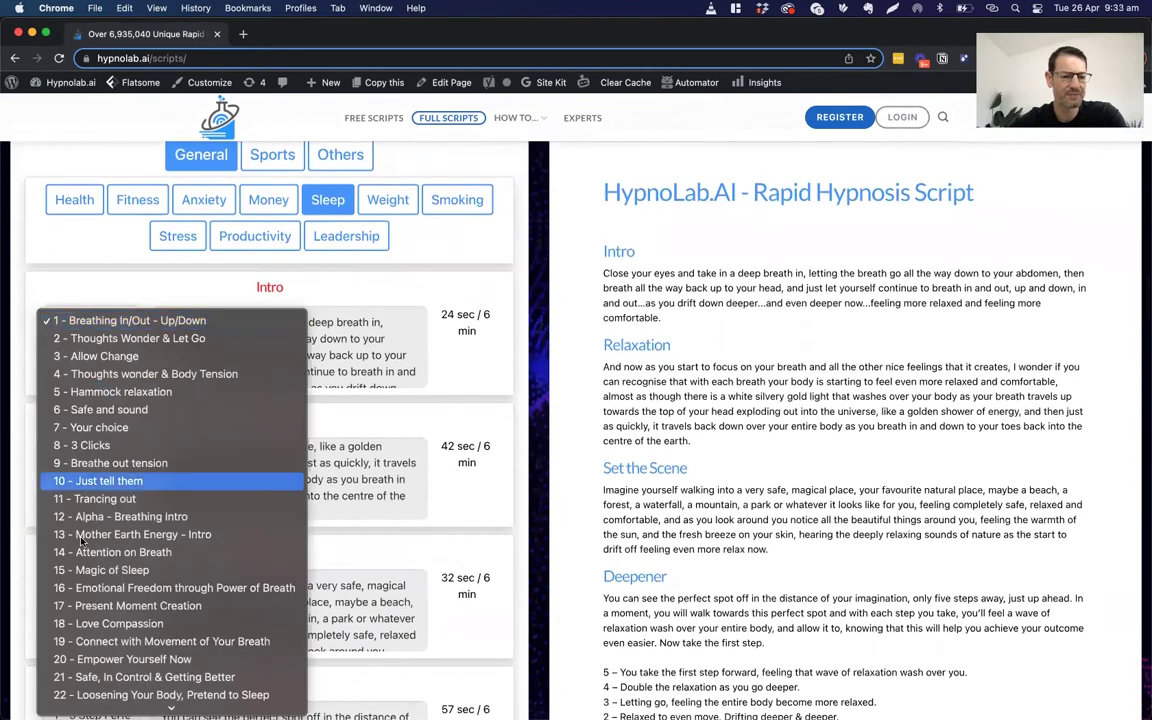
left_click(374, 320)
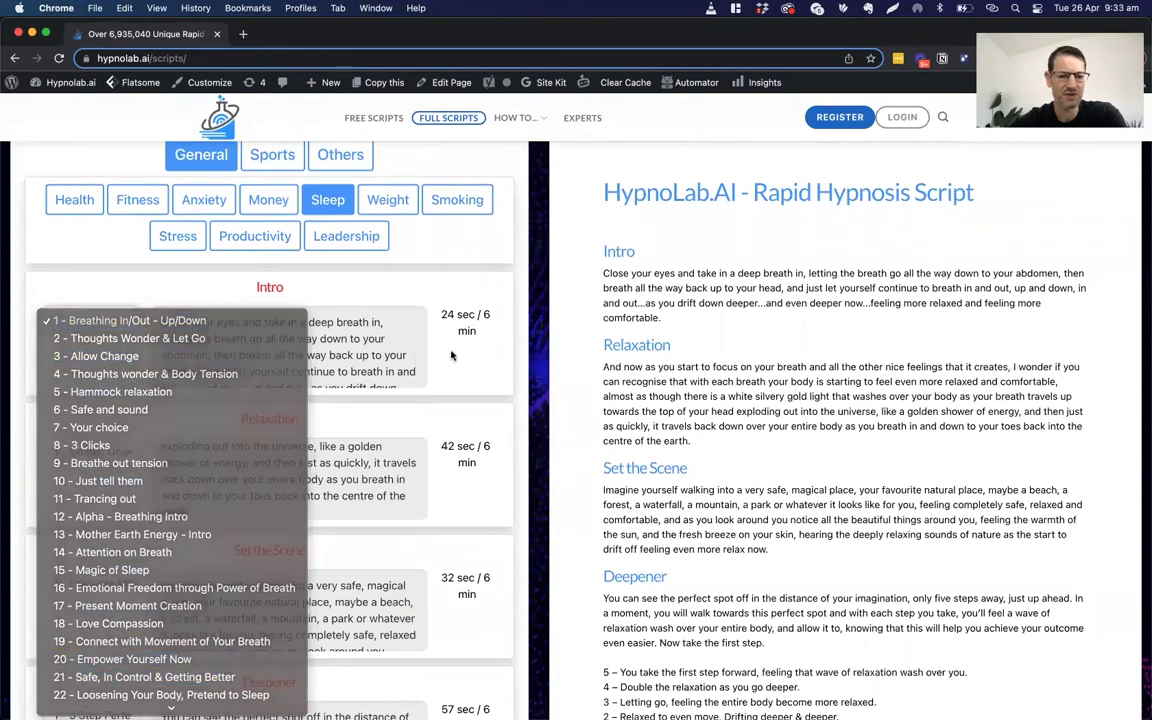
- Highlight the total script duration beside the Intro section, the generated script text and the opening words of the Intro
left_click_drag(445, 318, 484, 333)
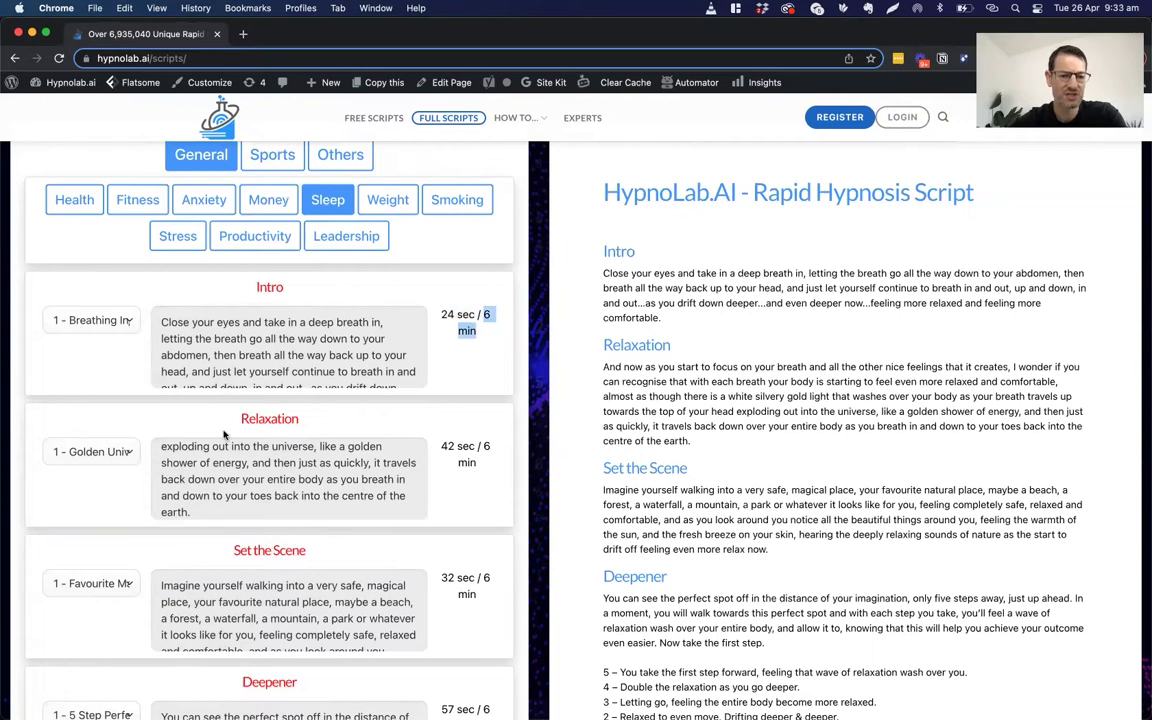
left_click(488, 342)
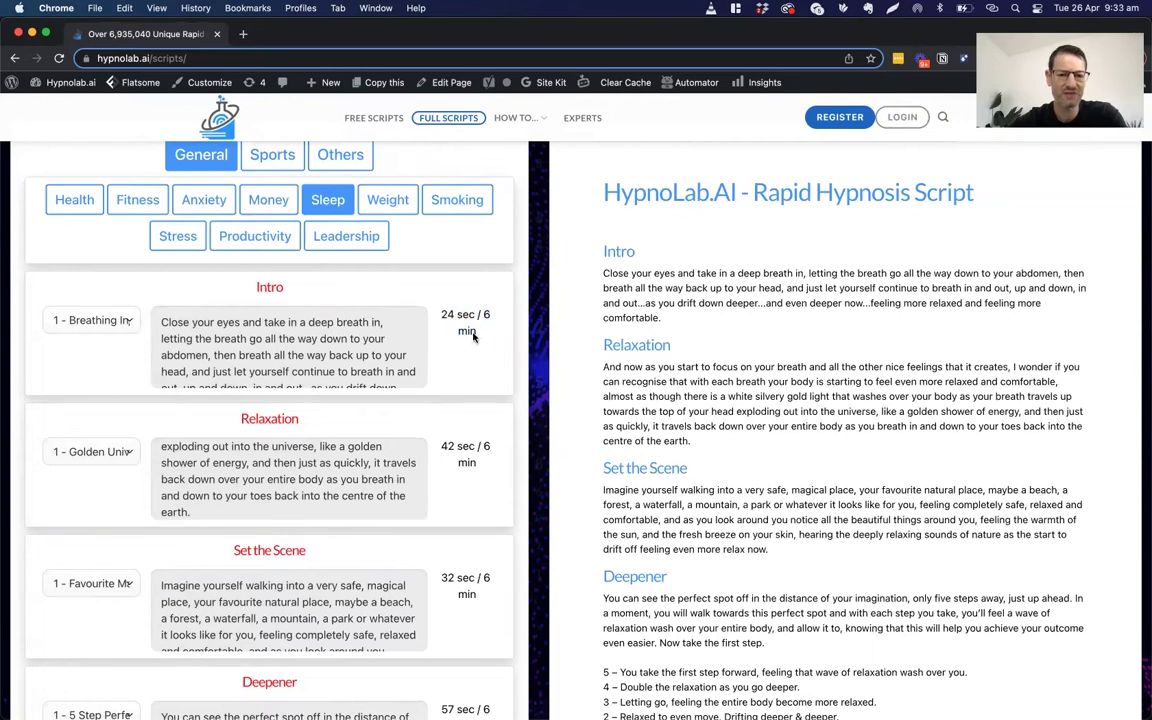
left_click_drag(600, 272, 690, 440)
left_click(658, 325)
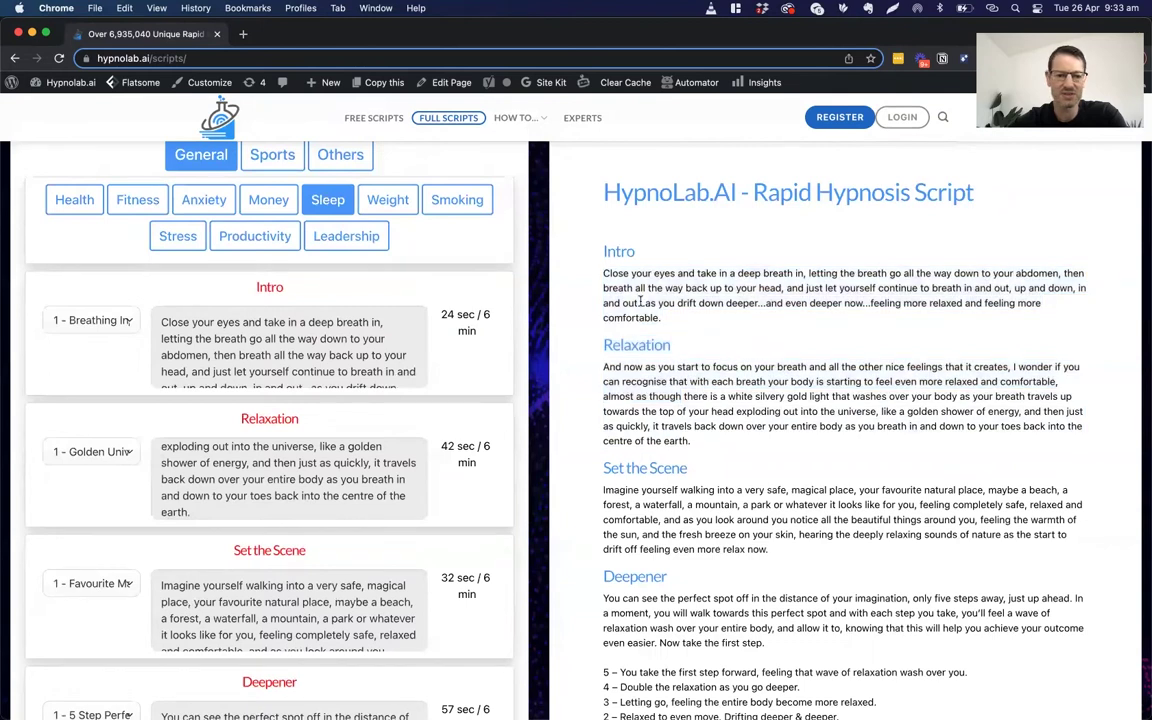
left_click_drag(161, 322, 237, 322)
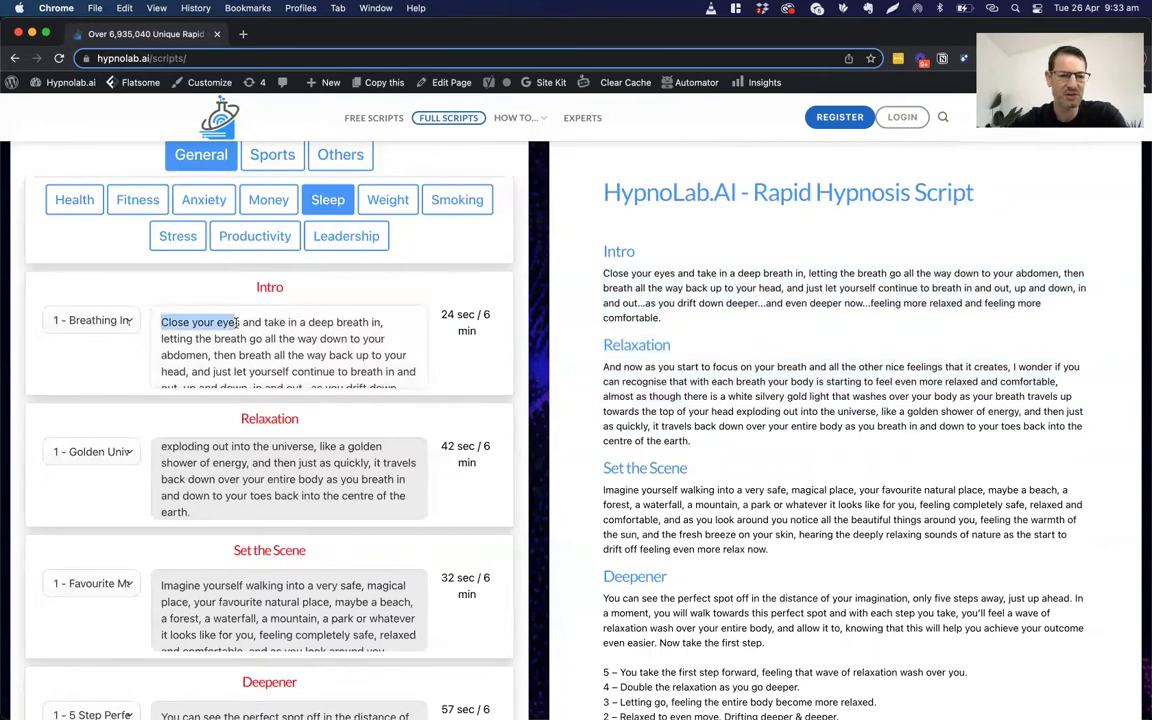
- Set the Intro to 7 - Your choice and highlight its opening words in the generated script
left_click(118, 320)
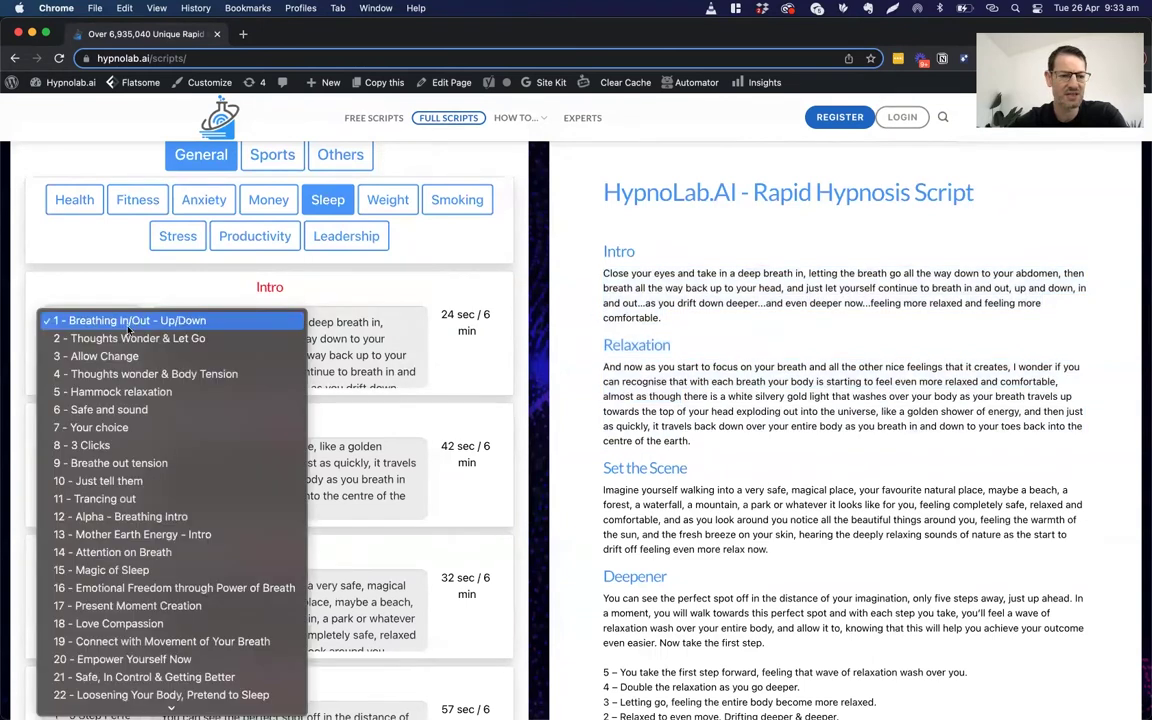
left_click(102, 427)
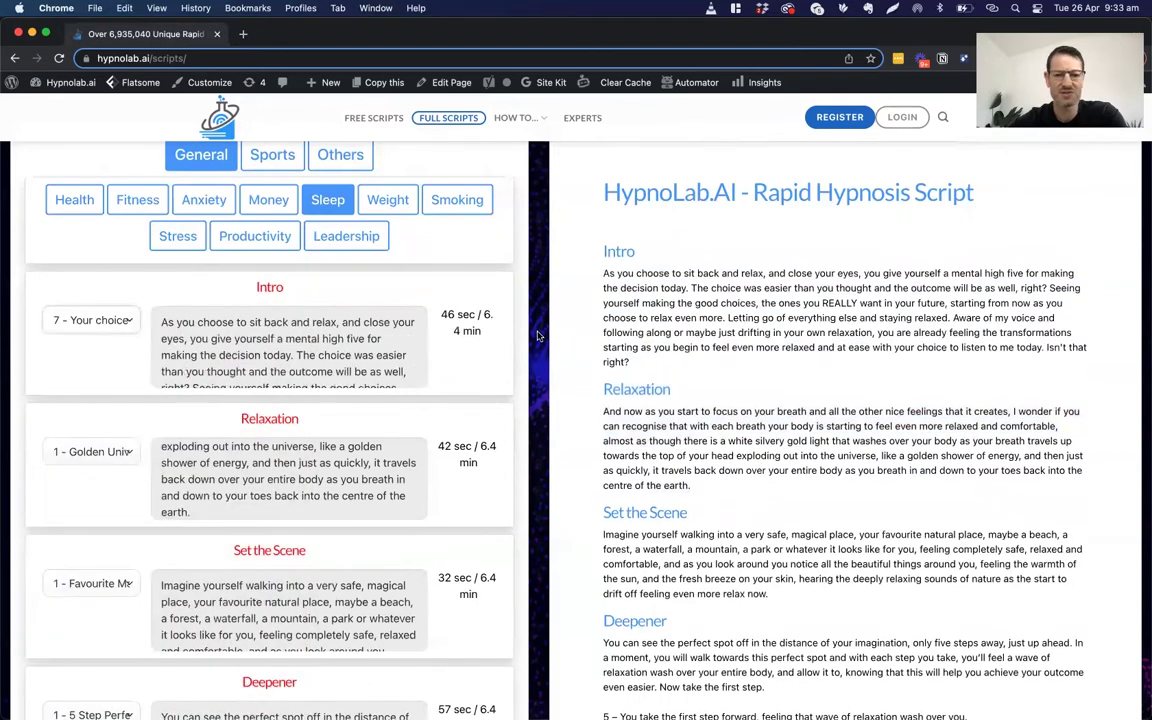
left_click_drag(600, 276, 768, 273)
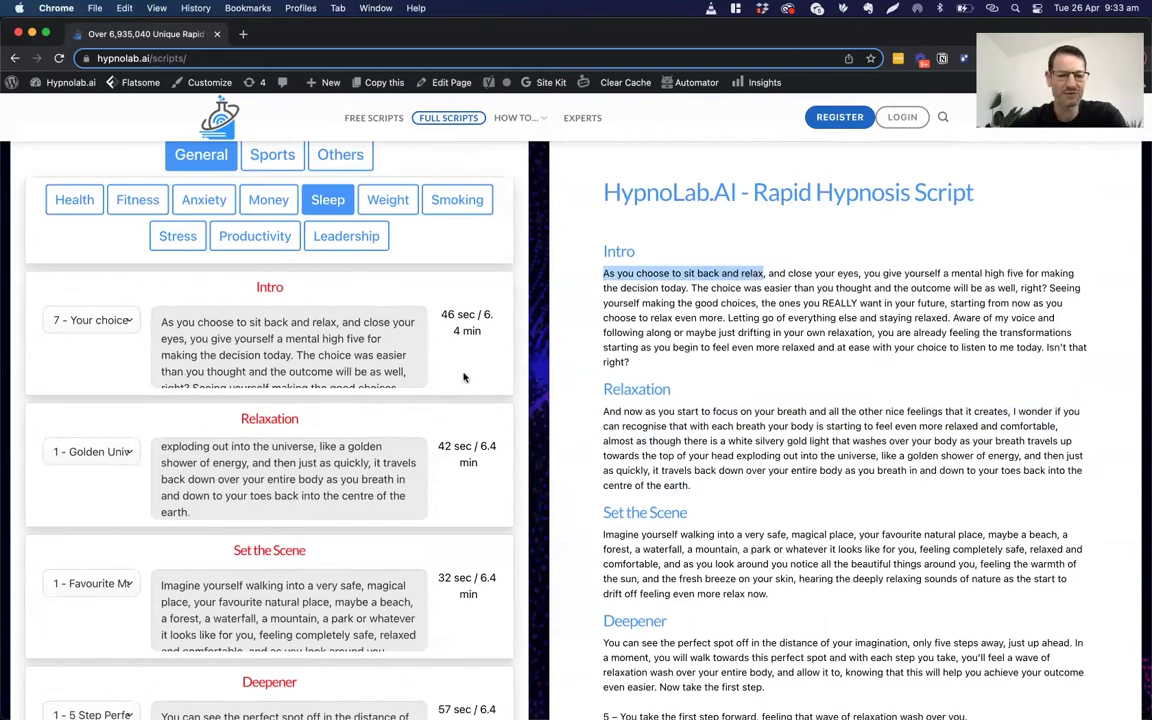
- Set the Relaxation section to 8 - VAKOG Relax - Rapid and highlight its duration in seconds
left_click(115, 449)
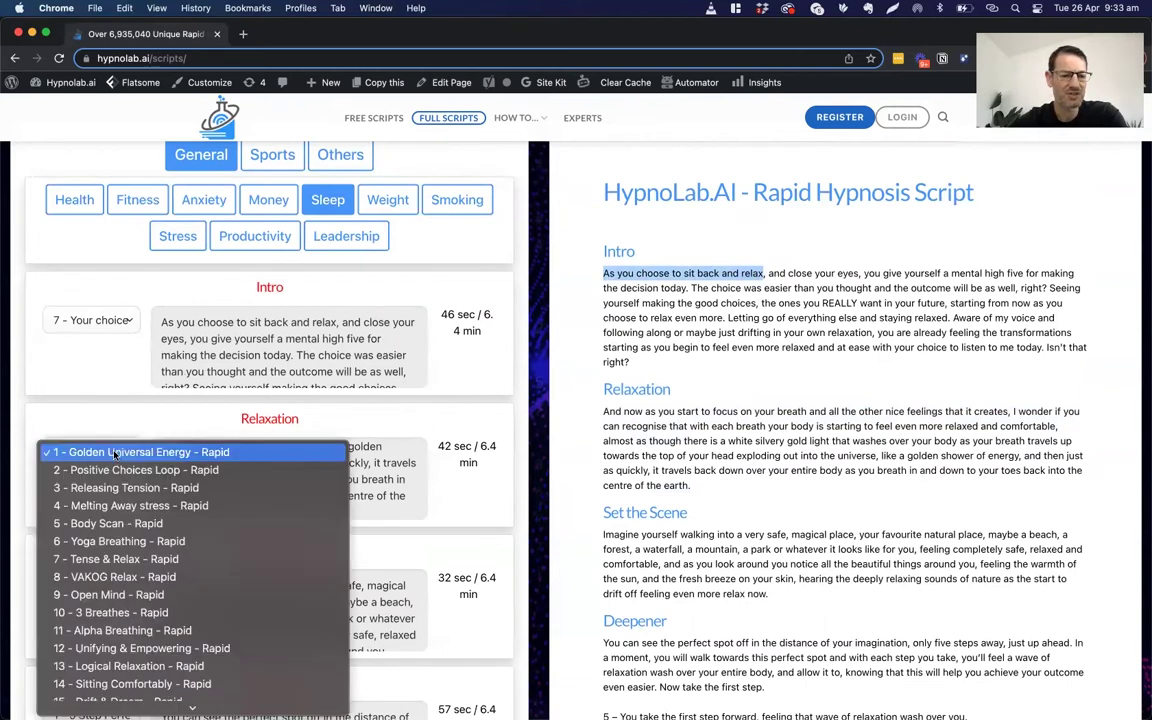
left_click(100, 577)
left_click_drag(442, 447, 455, 441)
- Try 7 - Tropical Island - Long for the Set the Scene section, and replace it with 5 - Relaxing Moon Beam - Rapid
scroll(371, 443, "down", 3)
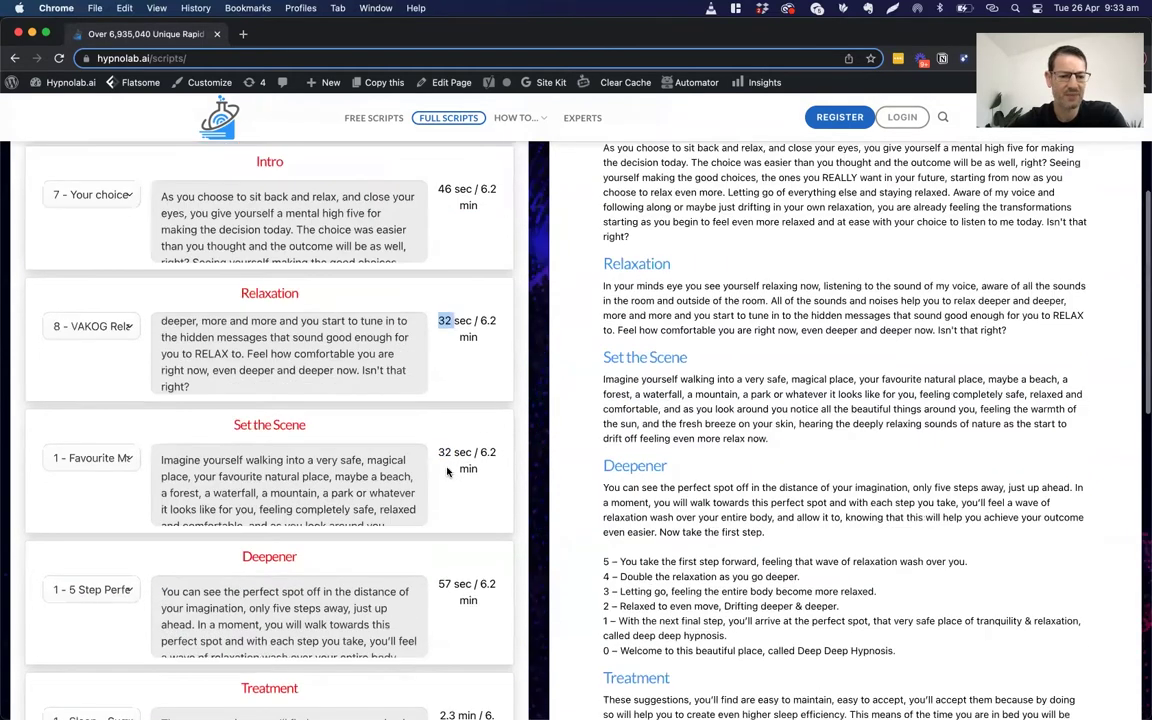
left_click(126, 461)
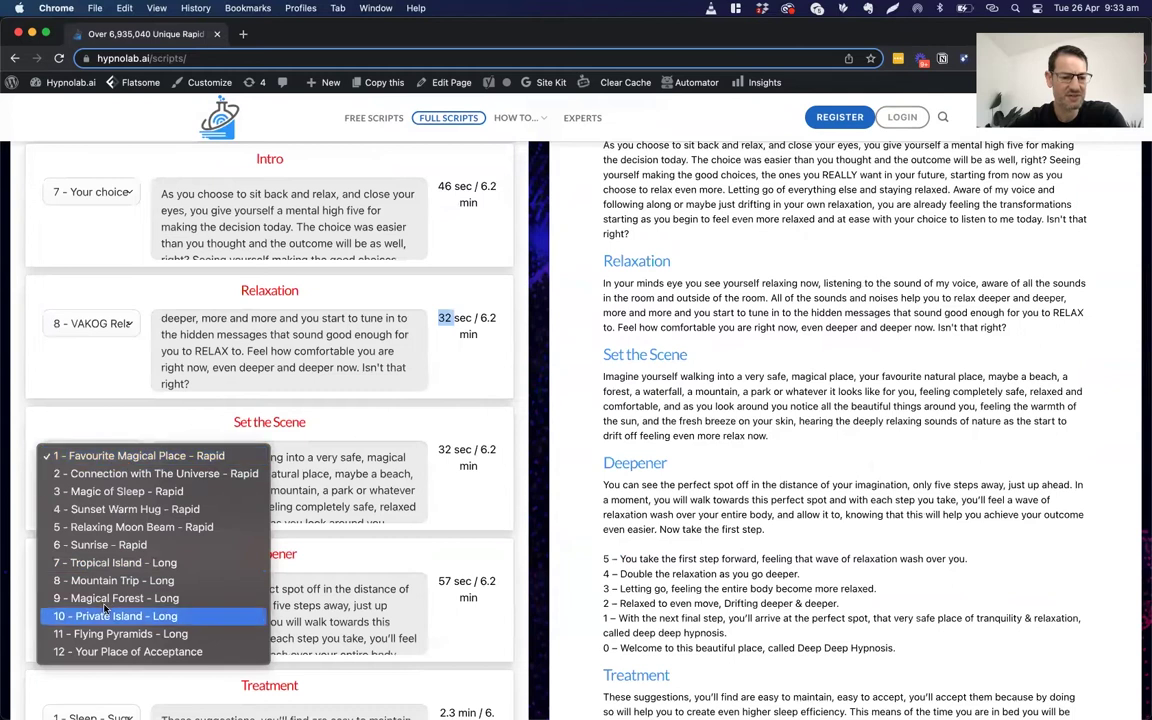
left_click(179, 566)
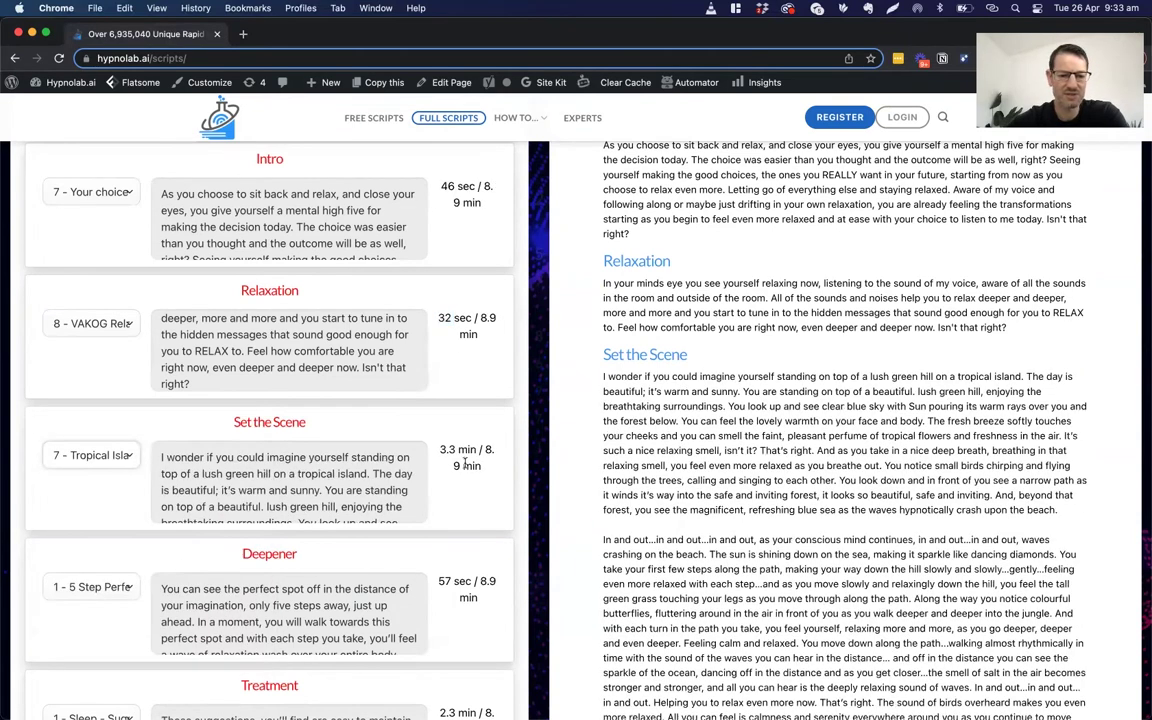
left_click(123, 455)
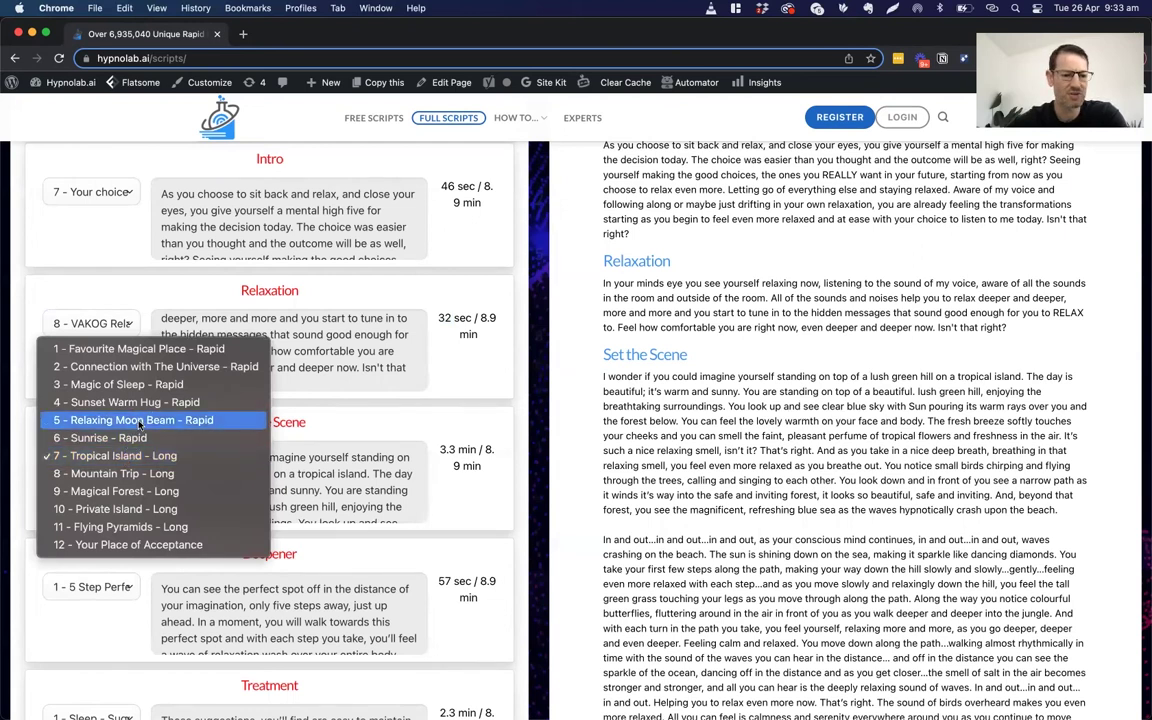
left_click(139, 420)
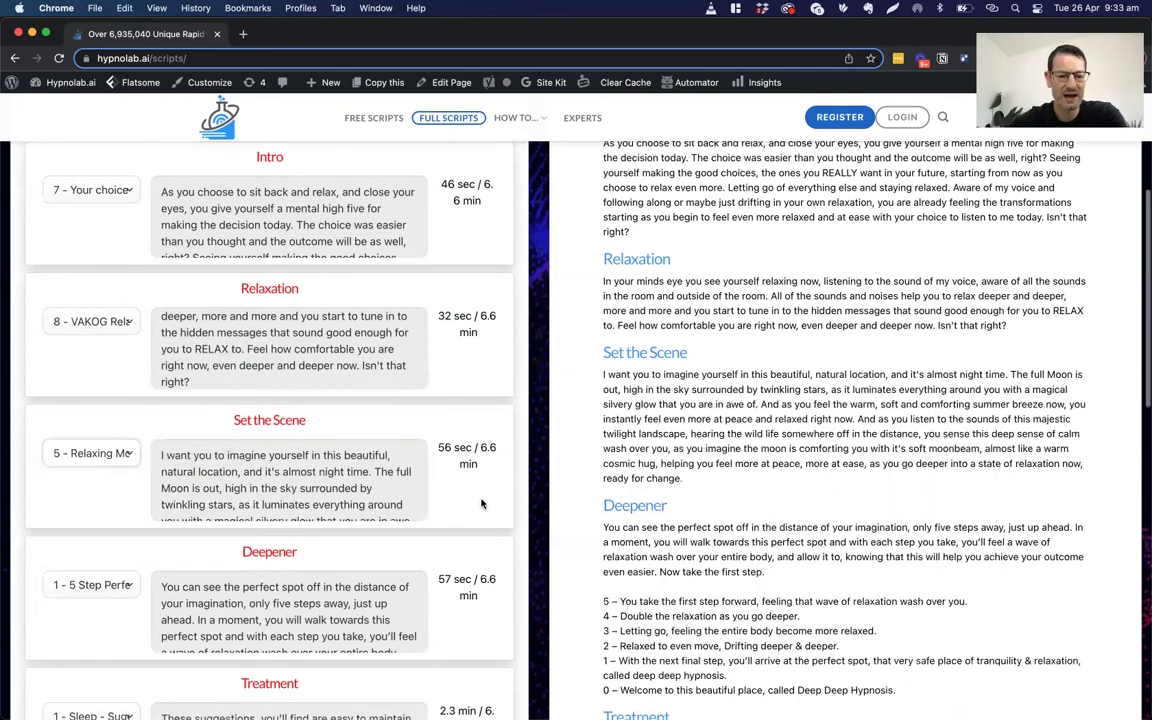
- Look through the available Deepener options and leave the selection as it is
scroll(481, 504, "down", 4)
left_click(95, 436)
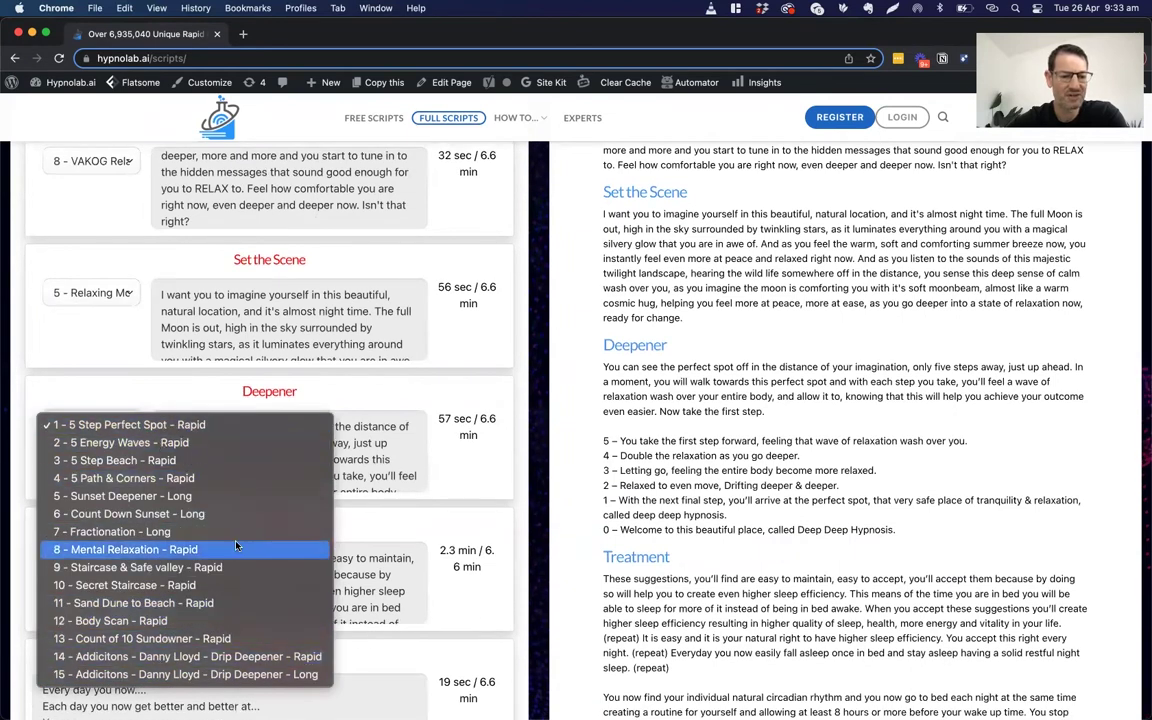
left_click(465, 489)
- Set the Treatment to 8 - Sleep - Metaphor - Control Panel - Long and highlight the total script duration
scroll(465, 489, "down", 1)
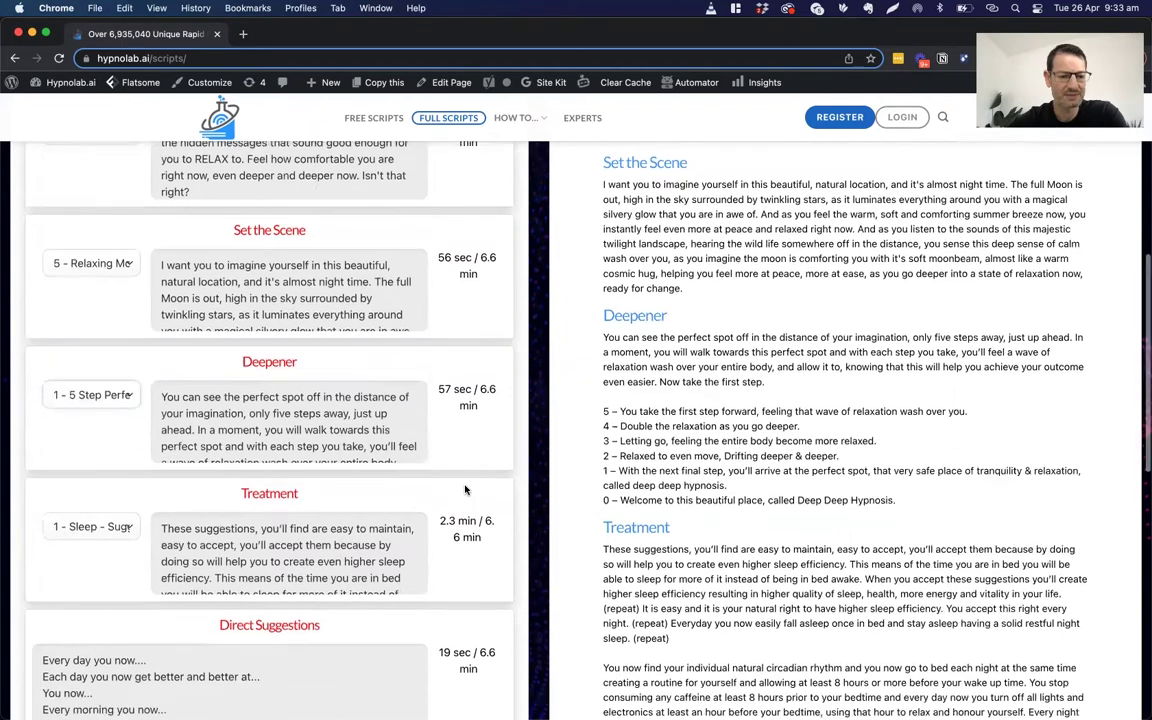
scroll(400, 470, "down", 2)
scroll(134, 399, "down", 1)
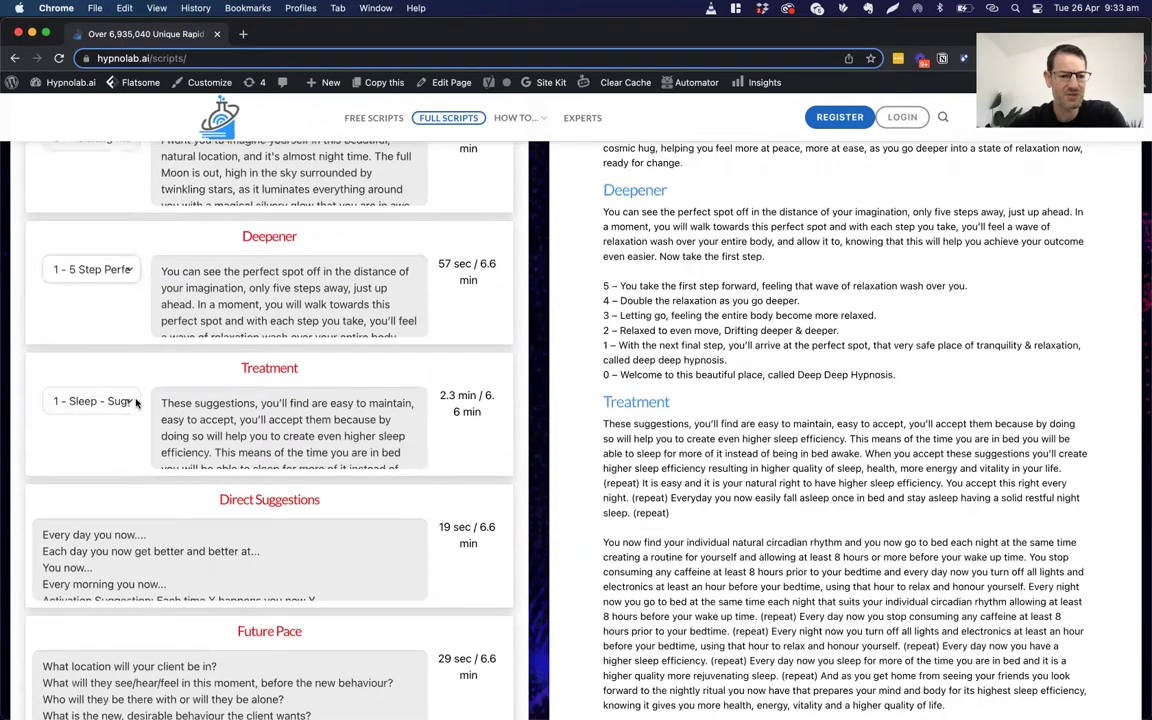
left_click(134, 401)
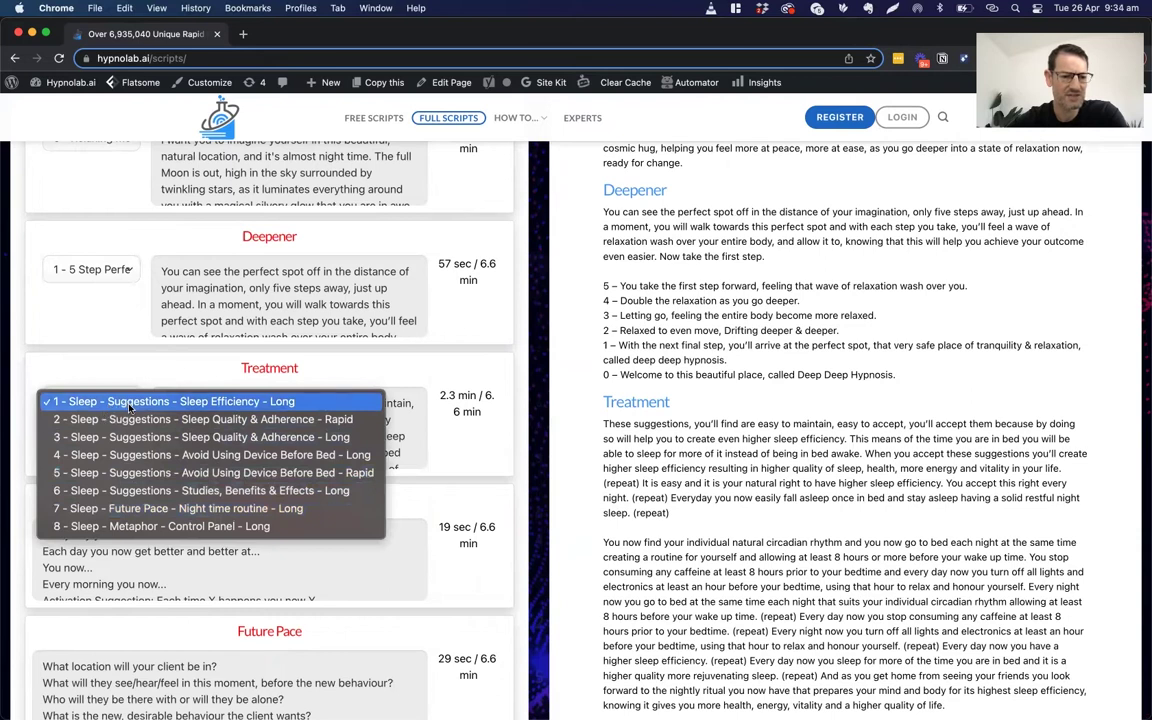
left_click(161, 527)
left_click_drag(440, 396, 480, 424)
- Examine the Direct Suggestions template and highlight all its lines in the script preview
scroll(474, 419, "down", 1)
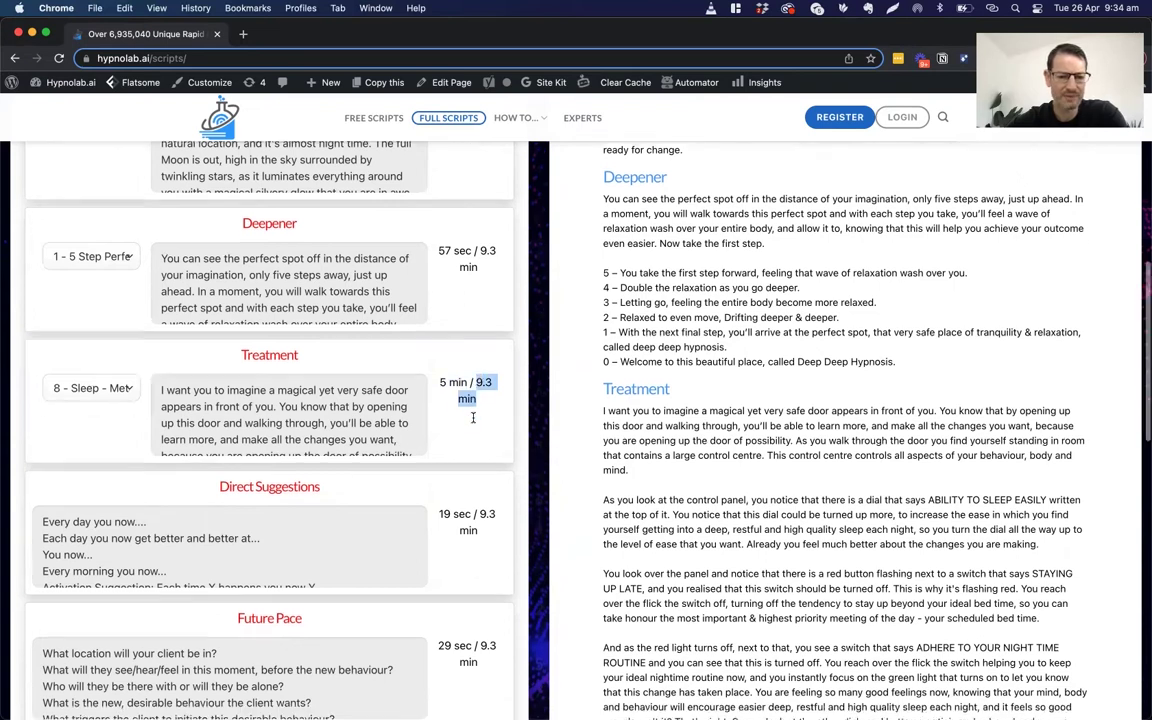
scroll(473, 418, "down", 3)
scroll(474, 420, "down", 1)
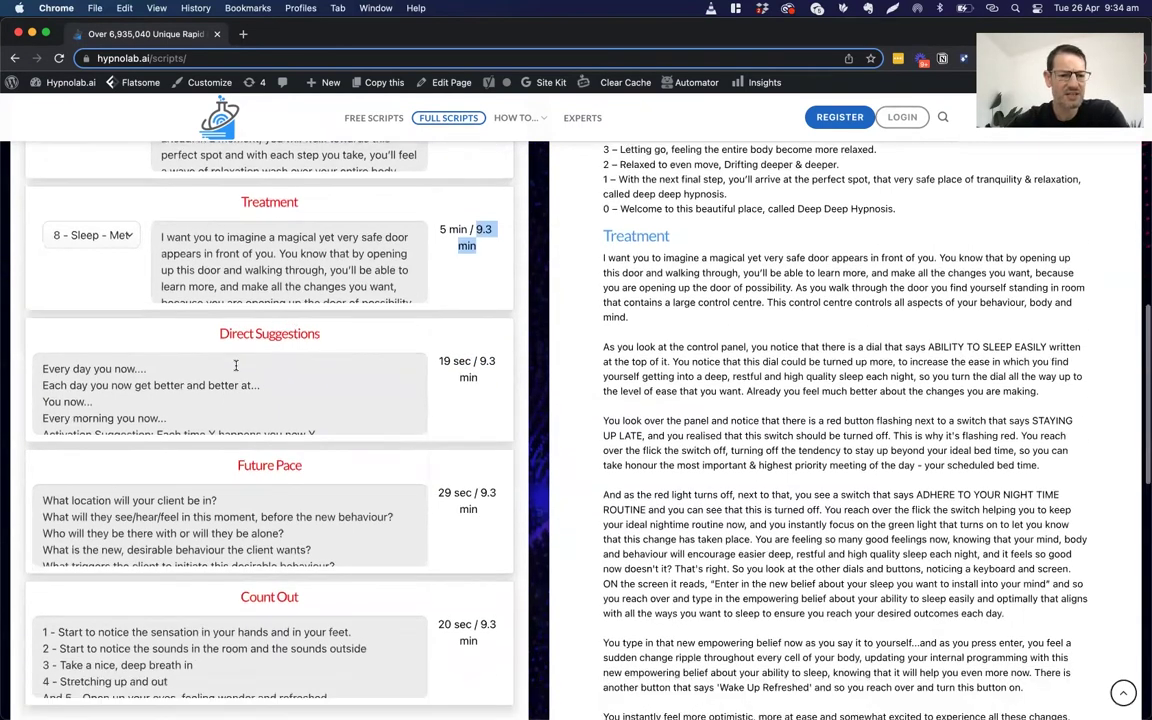
left_click(158, 375)
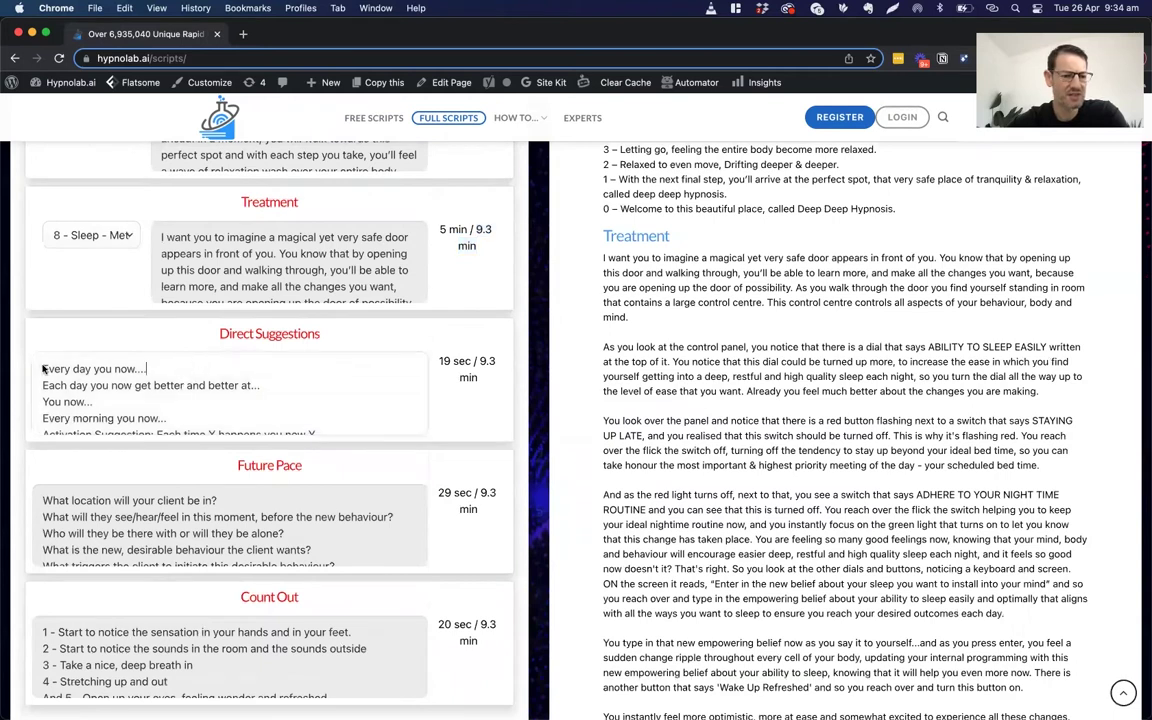
left_click_drag(42, 369, 59, 370)
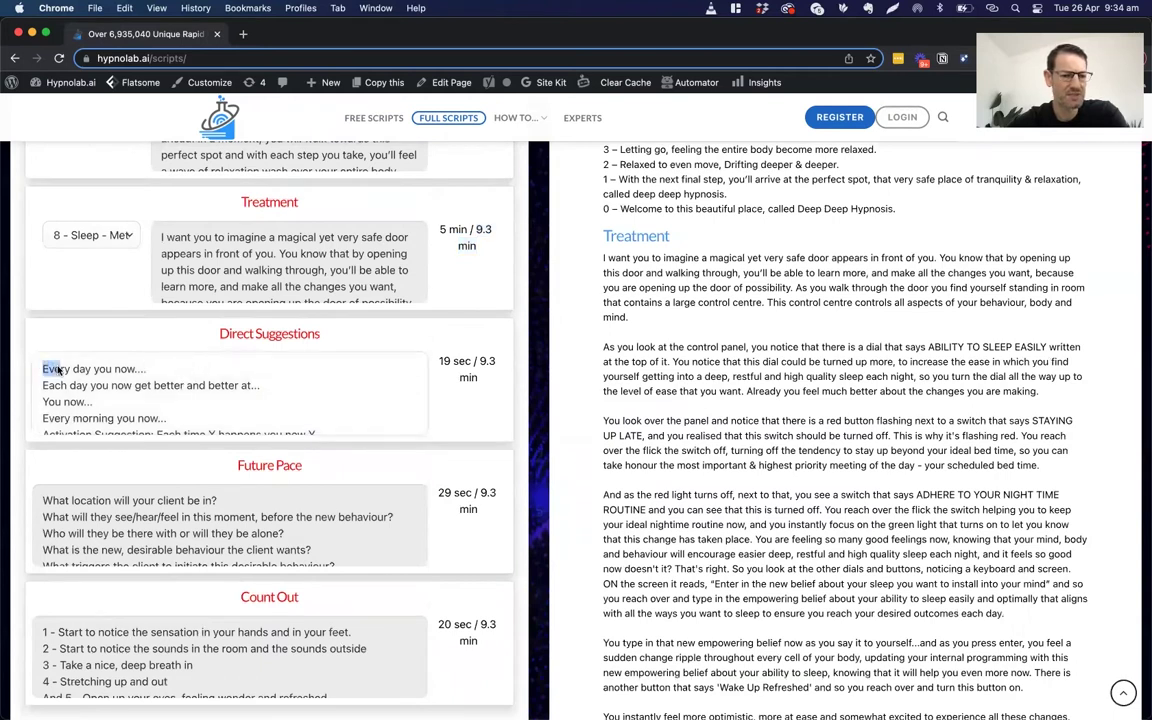
left_click(189, 367)
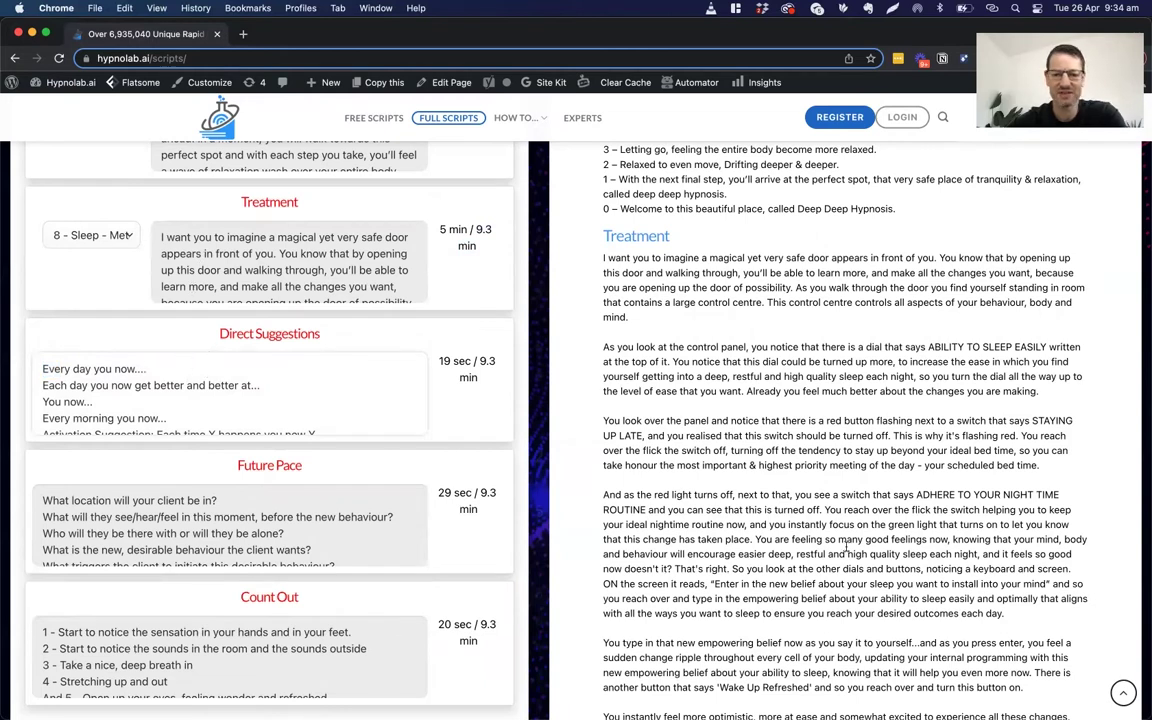
scroll(811, 484, "down", 3)
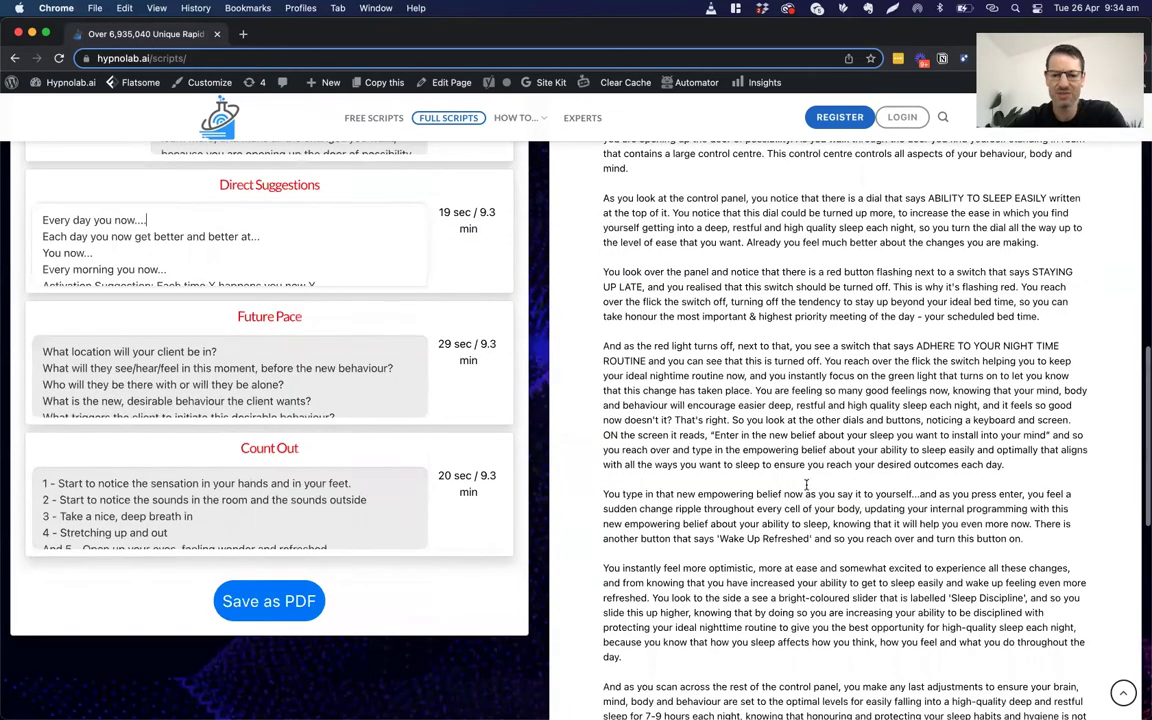
scroll(811, 484, "down", 9)
left_click_drag(604, 399, 900, 517)
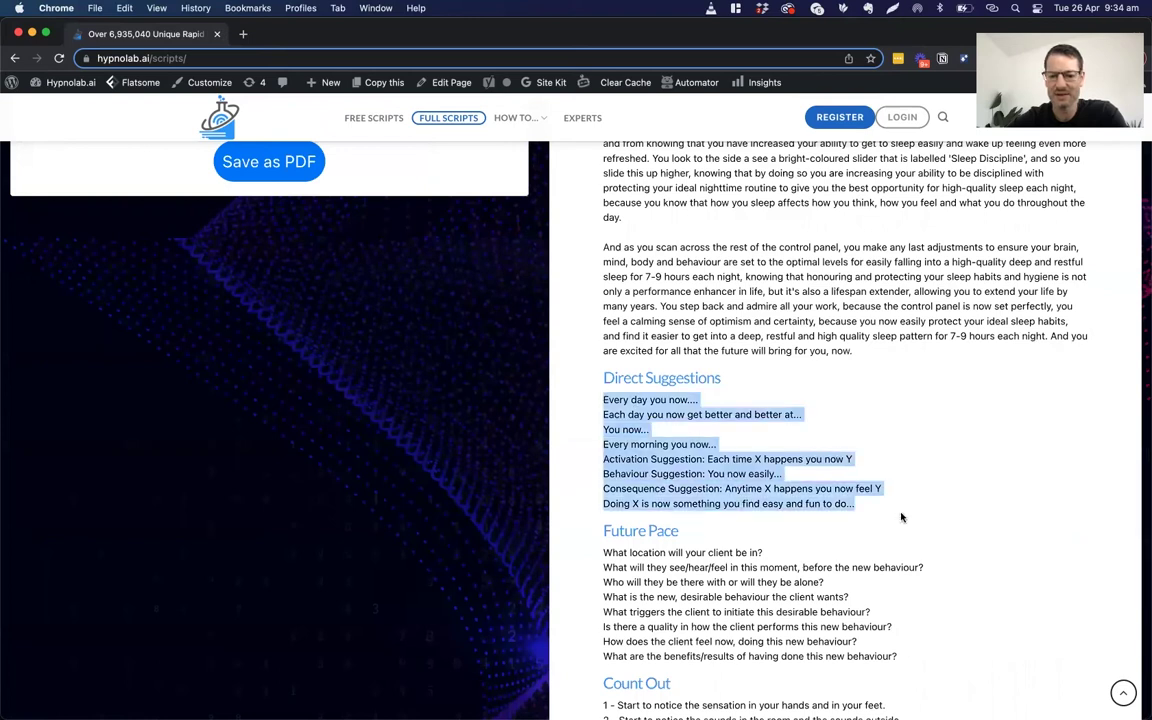
- Complete the first Direct Suggestions line with "find it easier to go to sleep" and highlight that line in the script preview
scroll(185, 335, "up", 5)
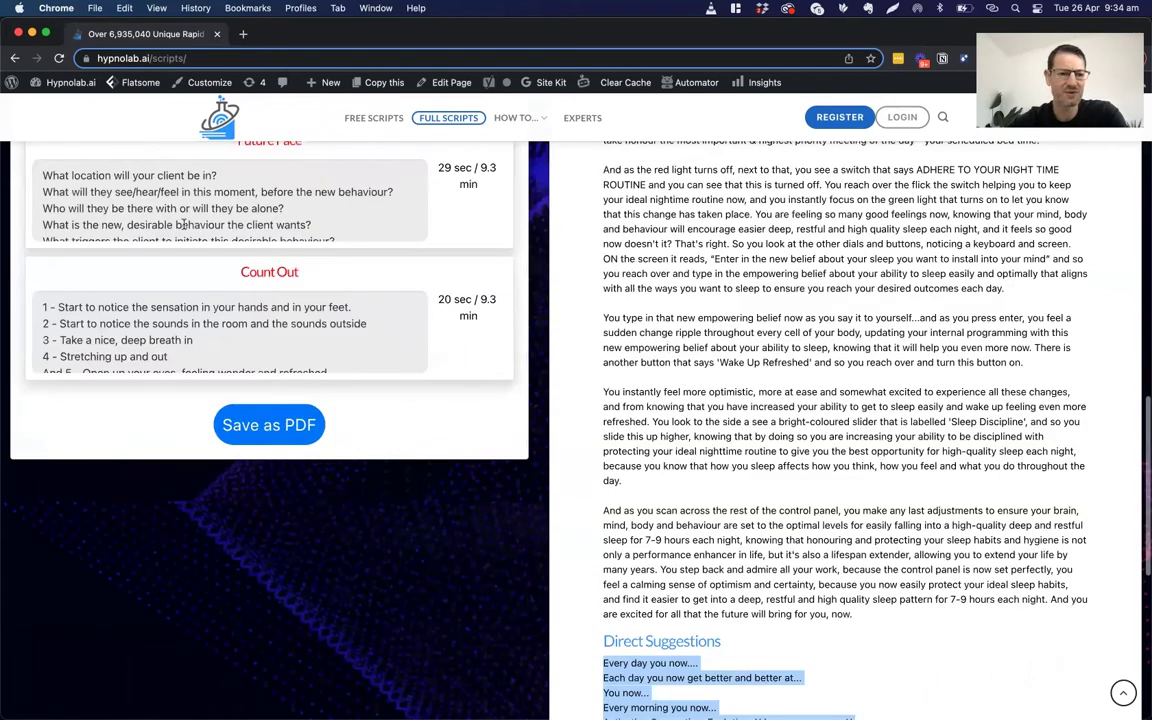
scroll(180, 212, "up", 3)
left_click(178, 201)
type("find it easier to go to sleep")
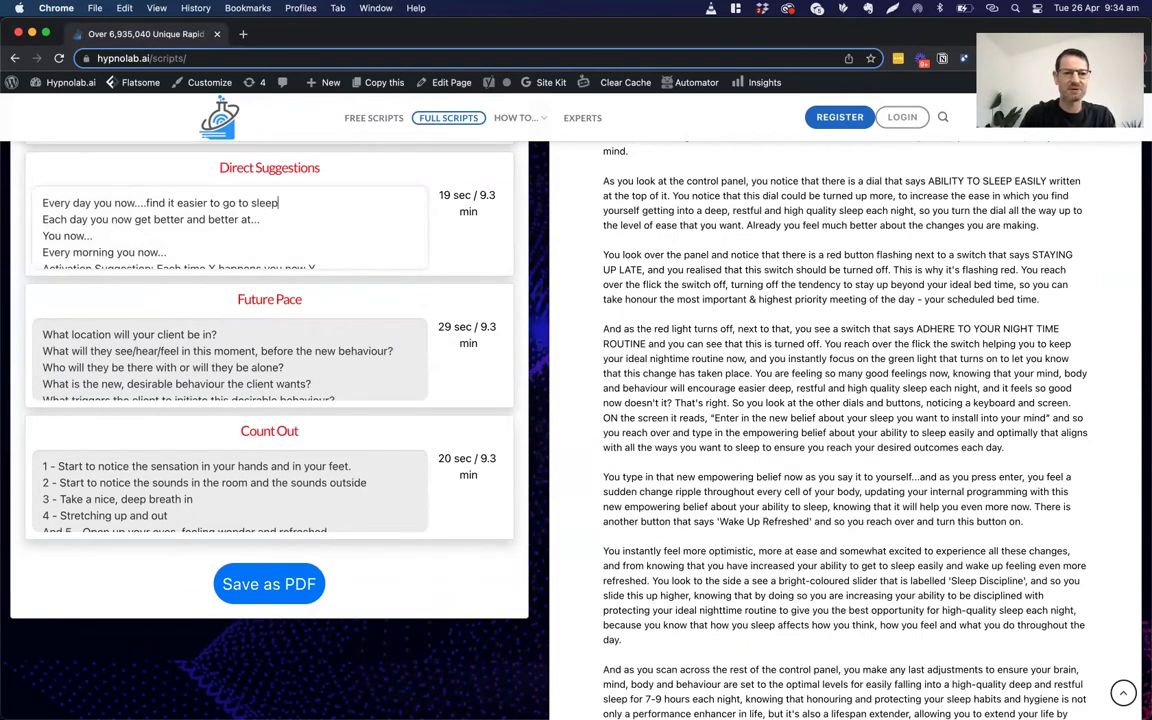
left_click(676, 403)
scroll(676, 403, "down", 1)
scroll(676, 403, "down", 3)
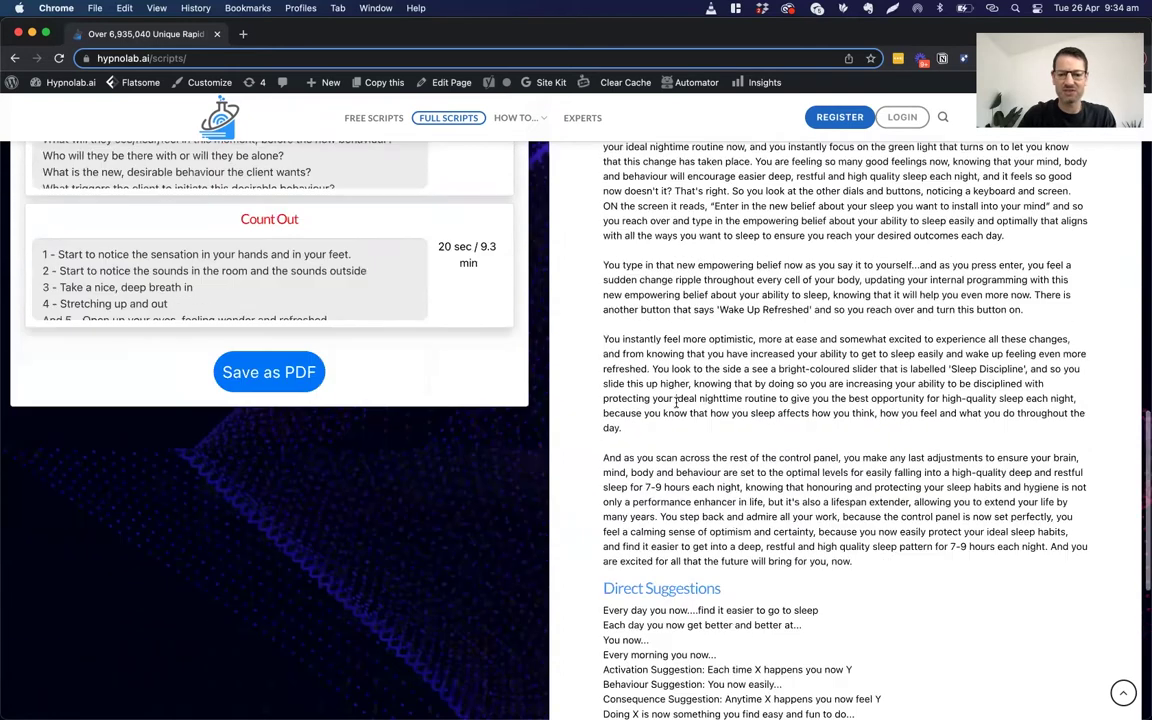
scroll(743, 405, "down", 3)
left_click_drag(818, 432, 598, 435)
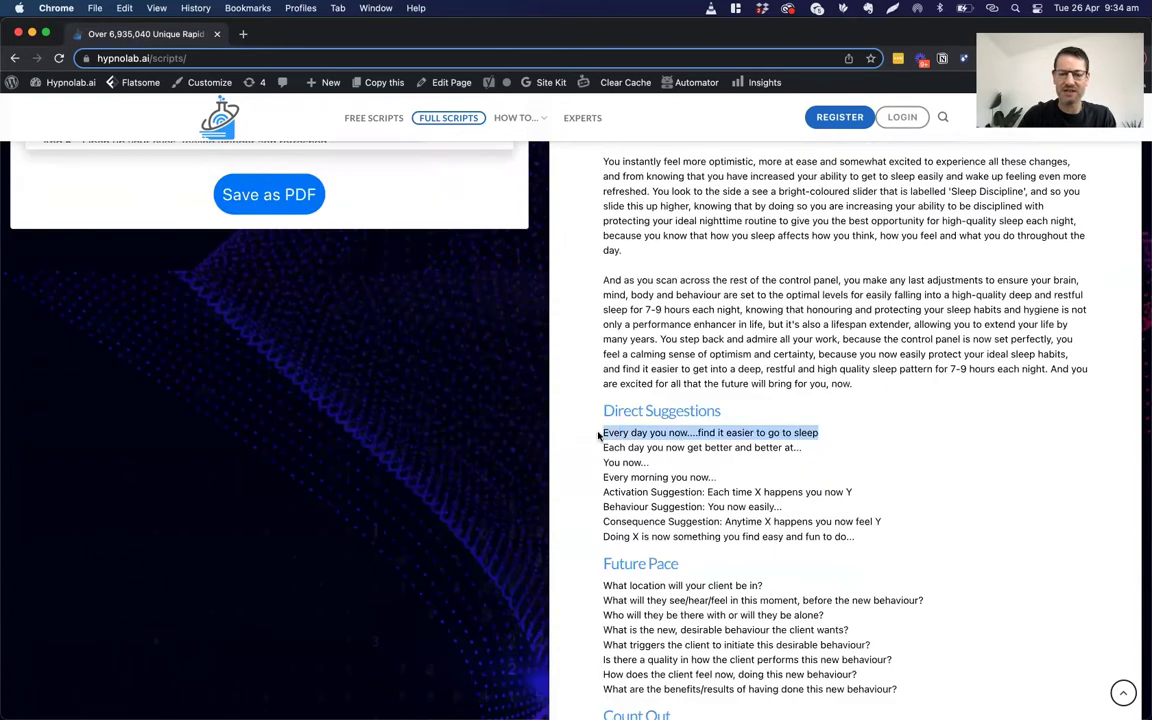
- Read through the remaining Direct Suggestions prompts and the Future Pace questions
scroll(446, 202, "up", 10)
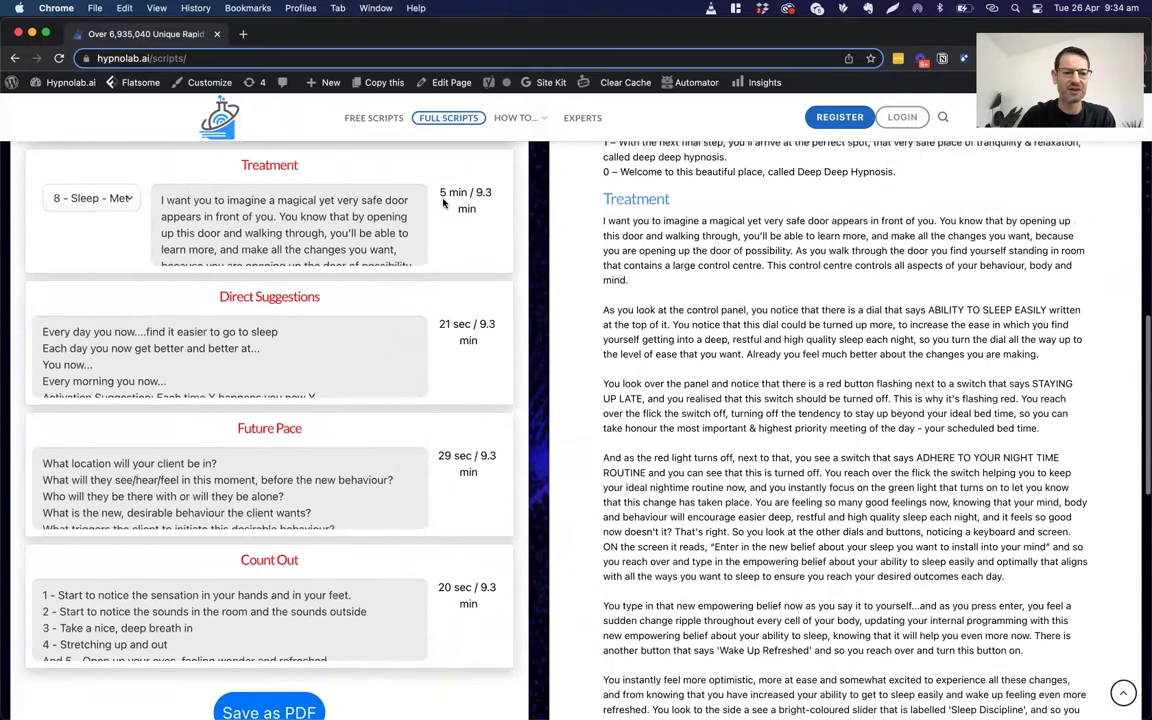
triple_click(268, 376)
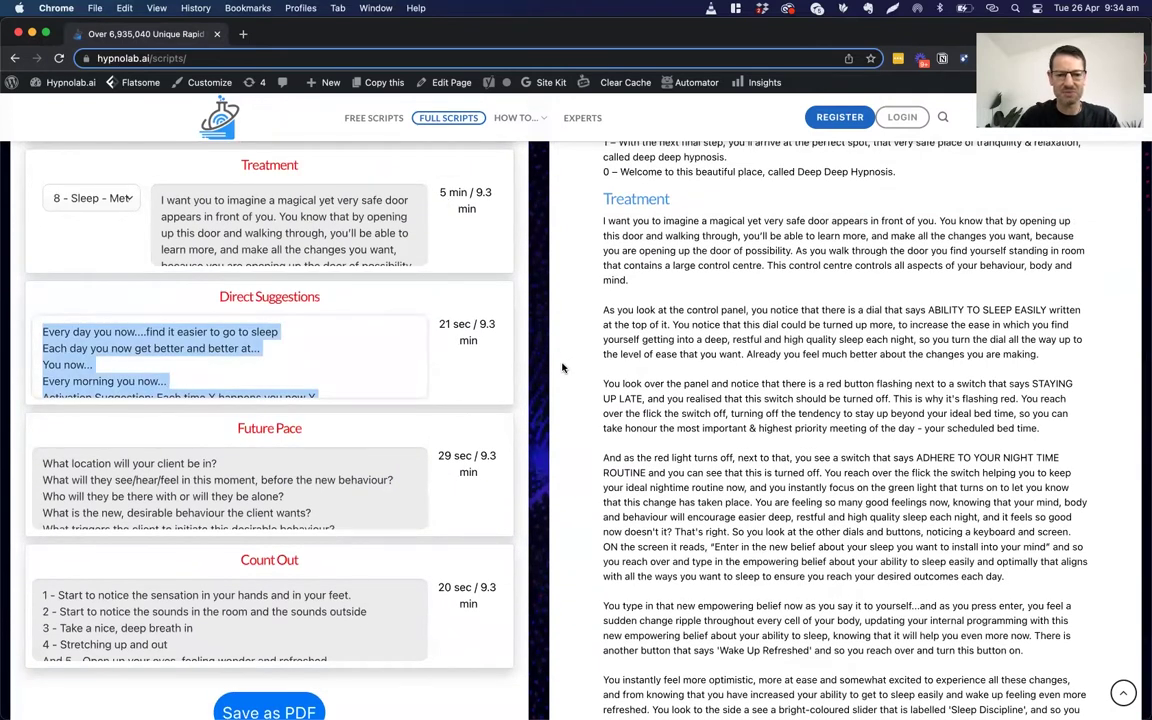
left_click(373, 369)
scroll(373, 369, "down", 3)
scroll(250, 470, "down", 3)
scroll(200, 465, "up", 3)
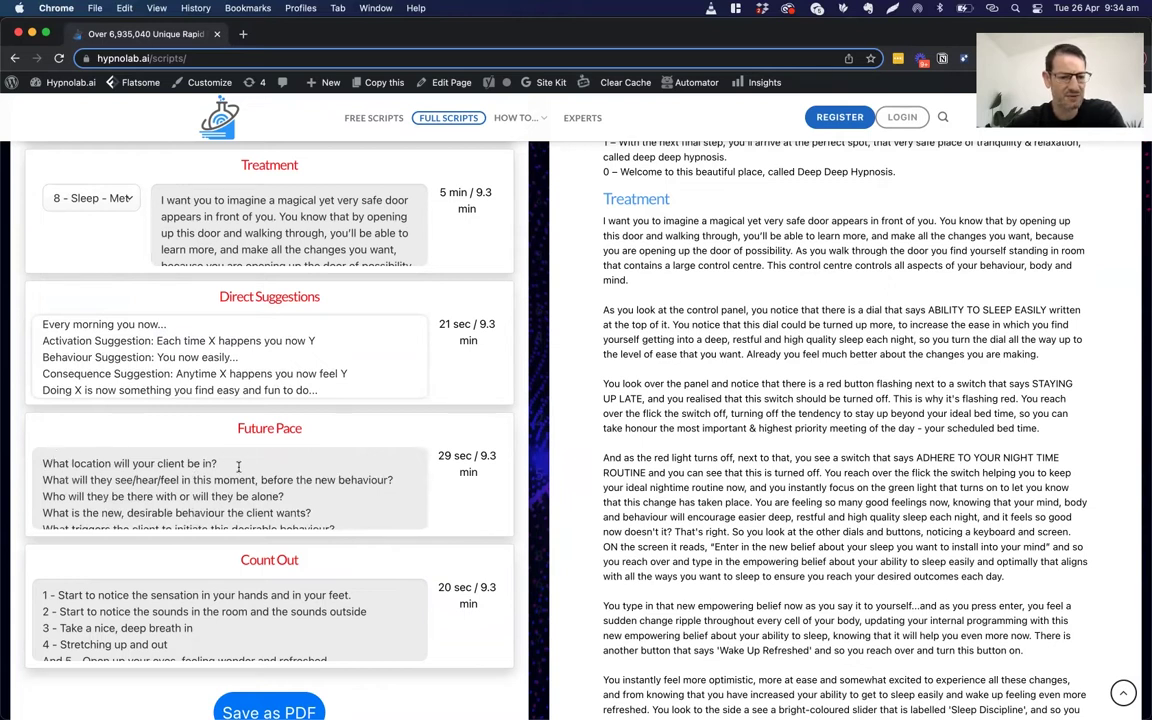
scroll(238, 466, "down", 2)
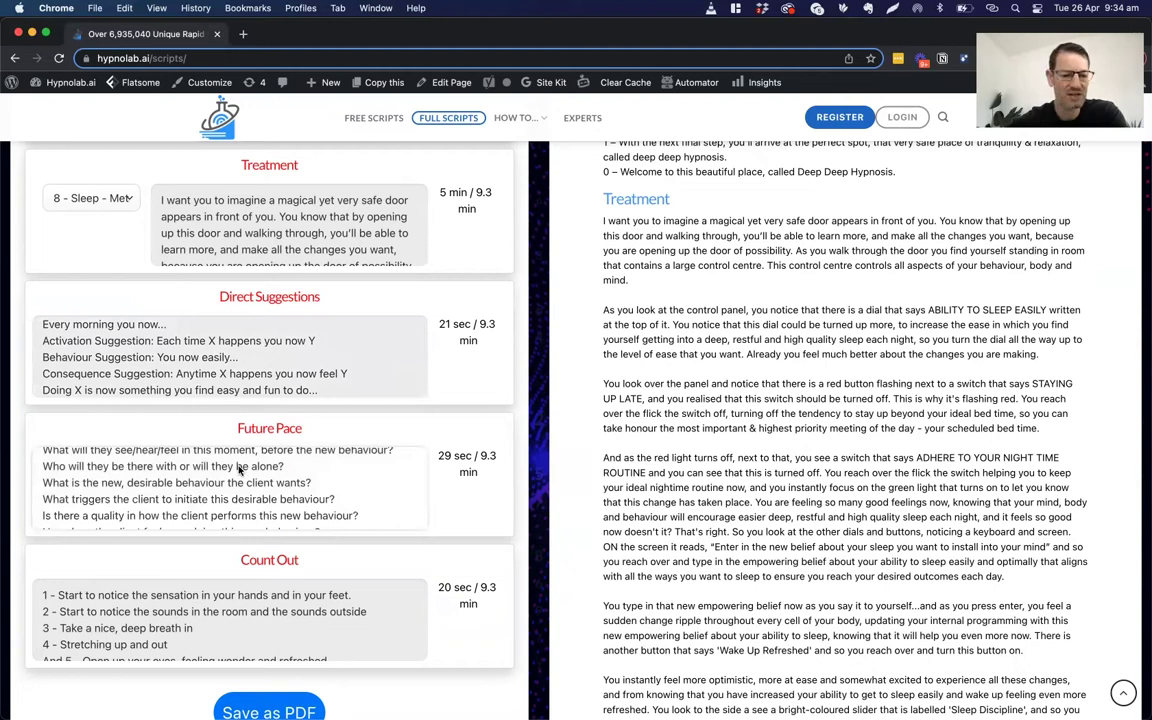
scroll(240, 460, "down", 2)
- Change the final Count Out line to "feeling energised and refreshed" and check the wording in the script preview
scroll(275, 620, "down", 2)
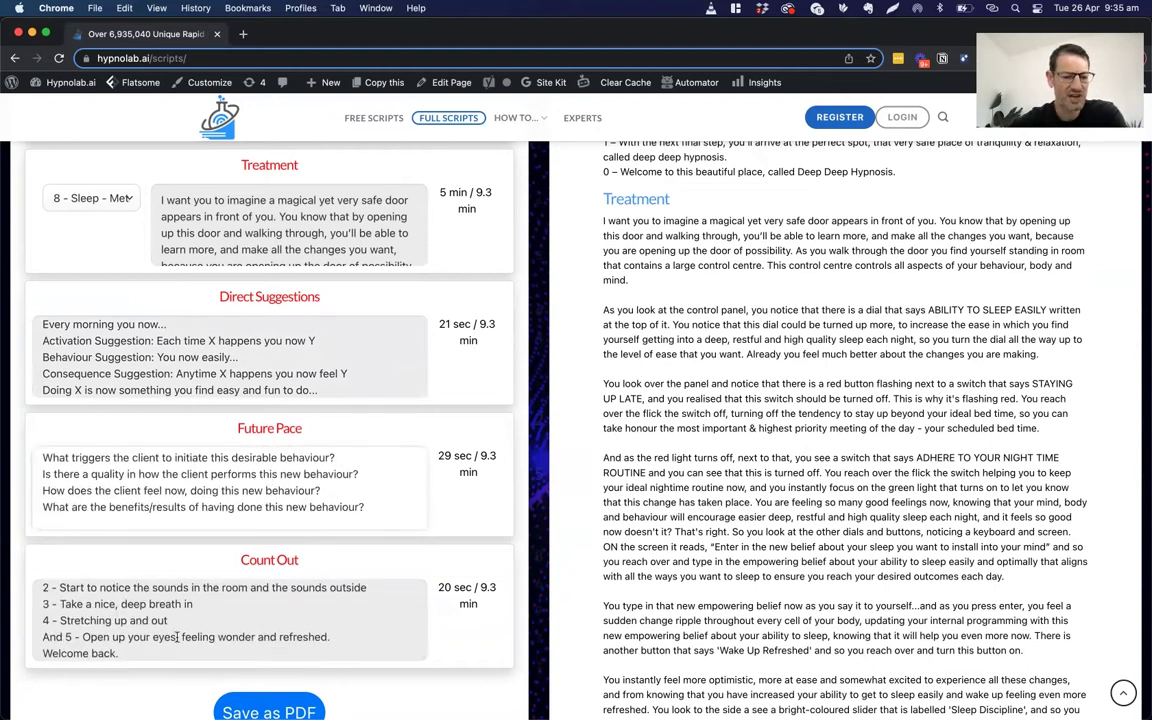
left_click(254, 636)
type("ful")
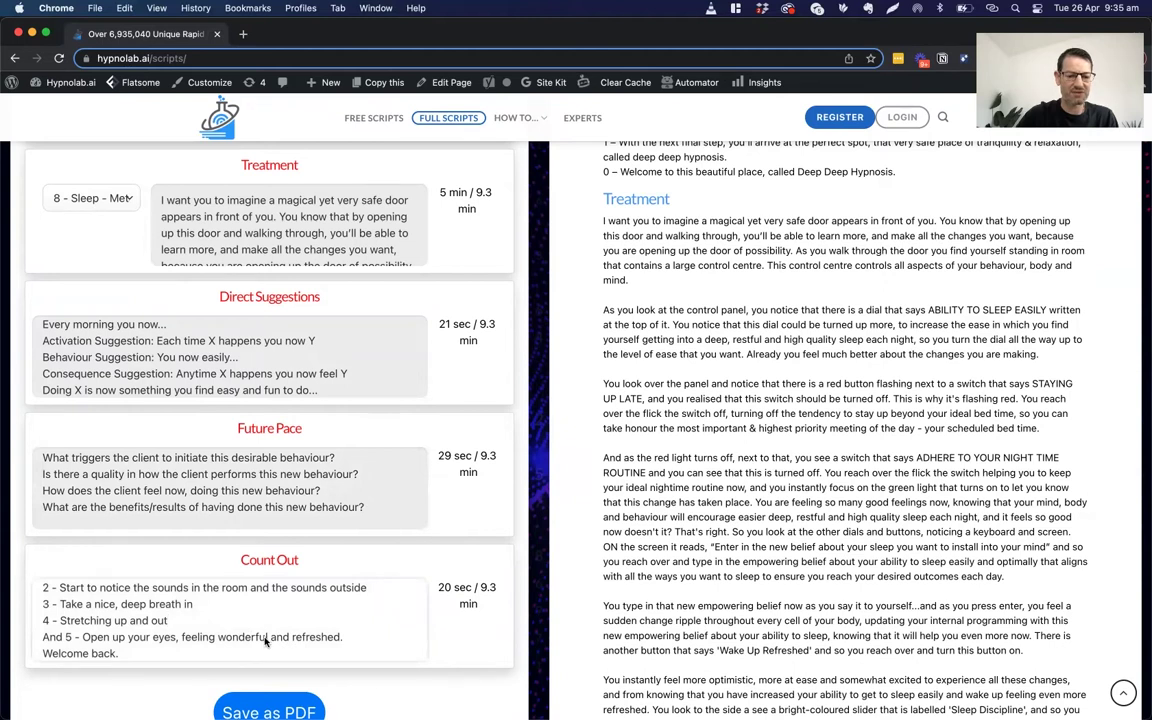
left_click_drag(268, 643, 222, 640)
type("energised")
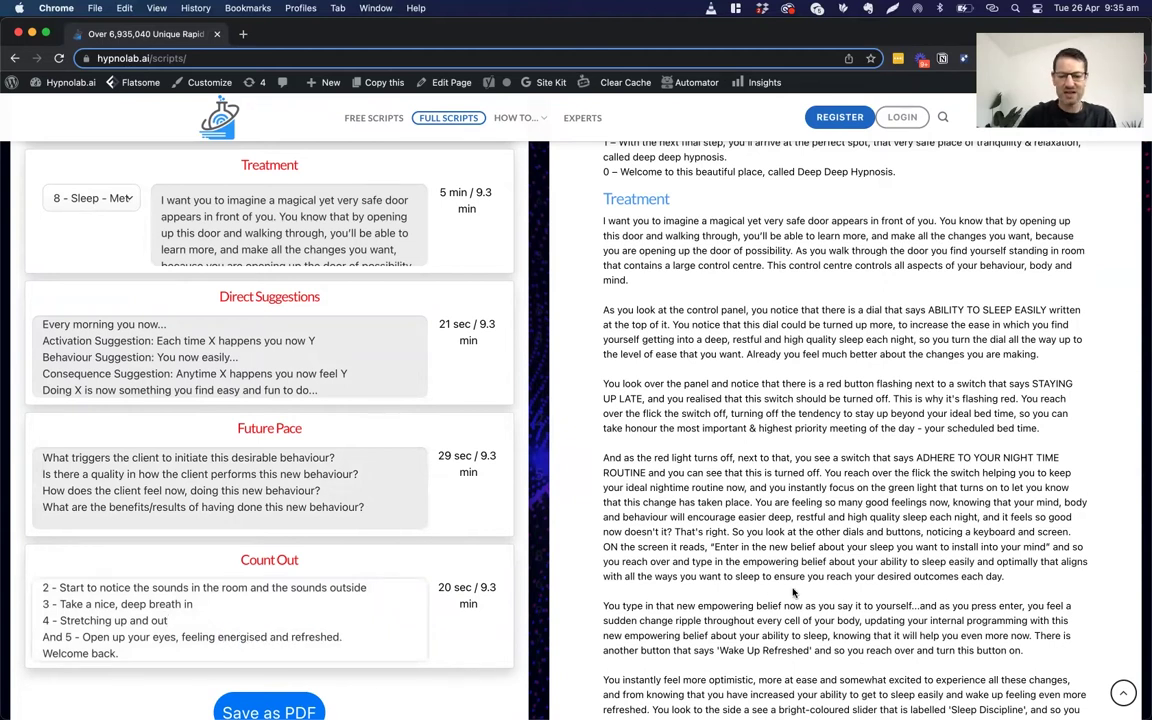
scroll(793, 593, "down", 3)
scroll(737, 613, "down", 9)
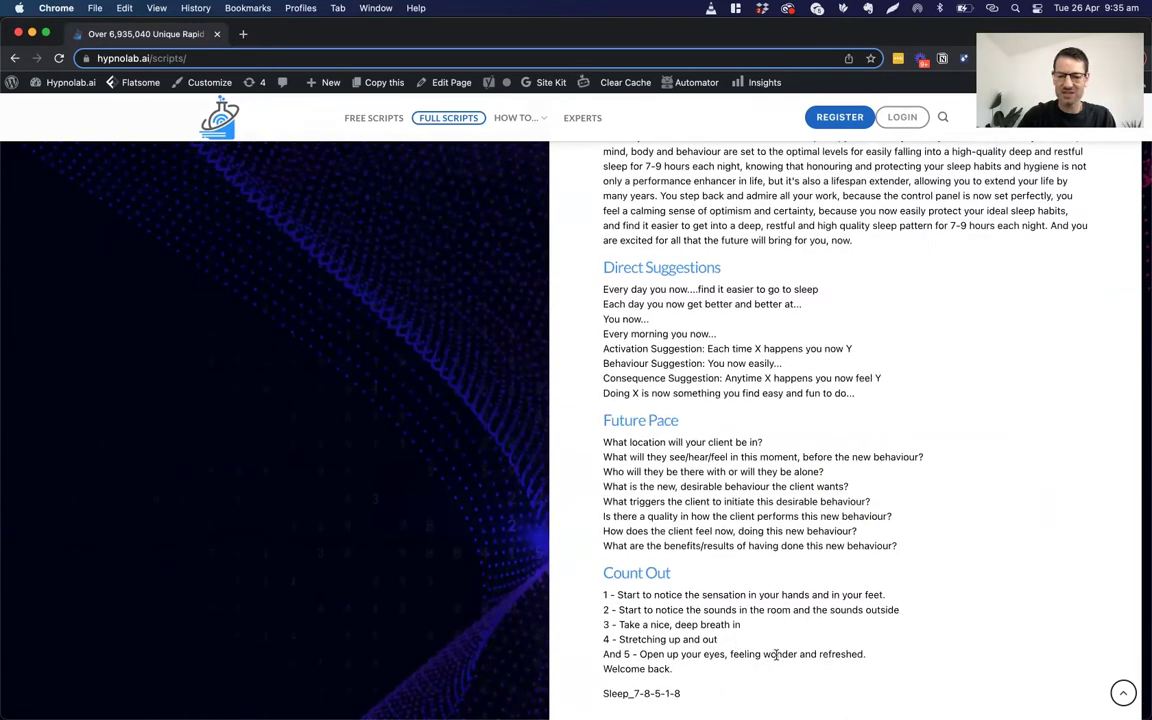
scroll(425, 276, "up", 6)
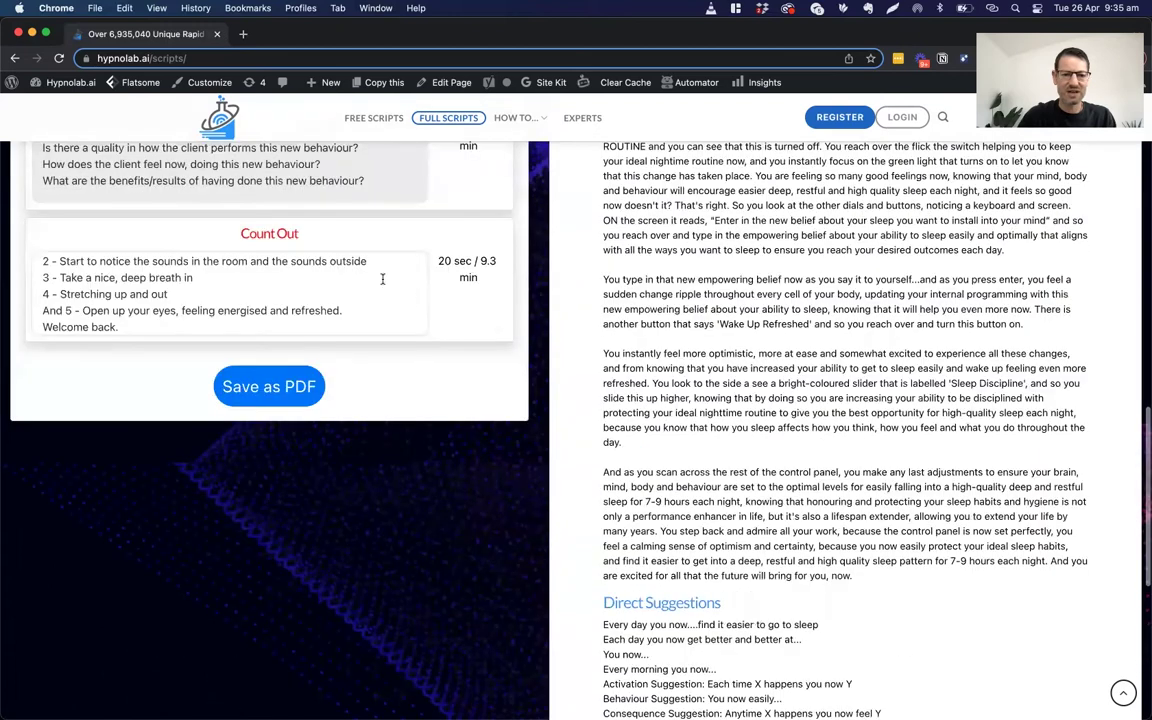
scroll(735, 471, "down", 8)
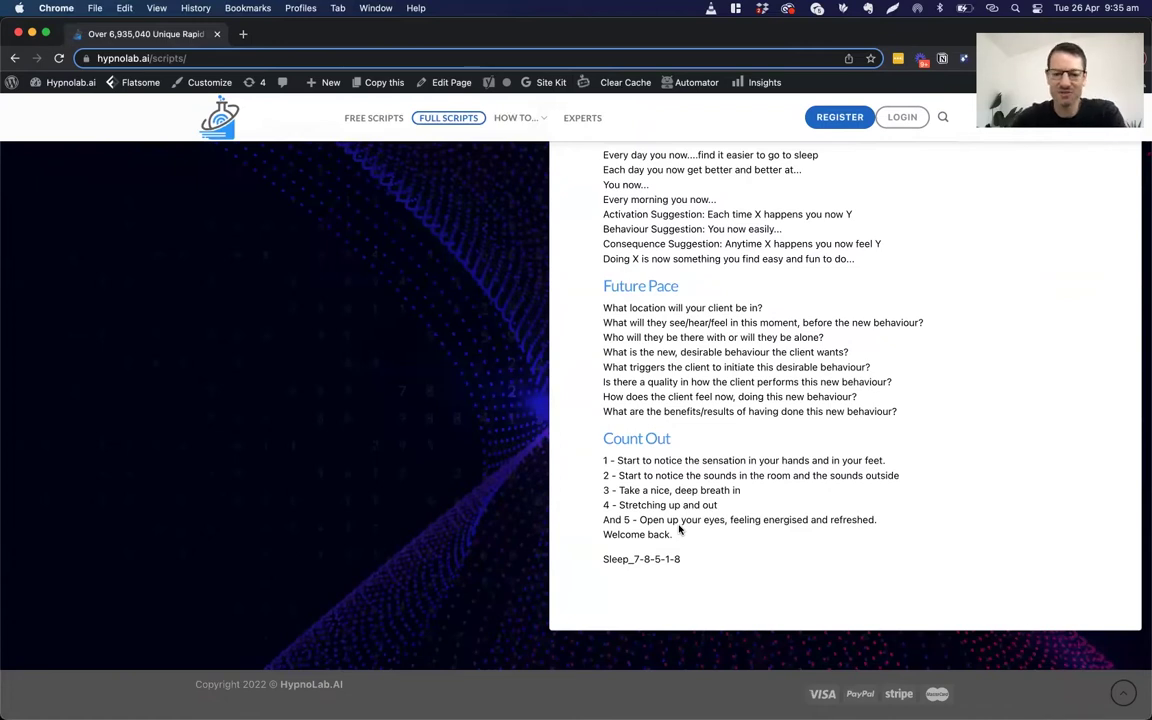
- Review the chosen sections from Intro to Count Out and save the script as a PDF
scroll(430, 391, "up", 5)
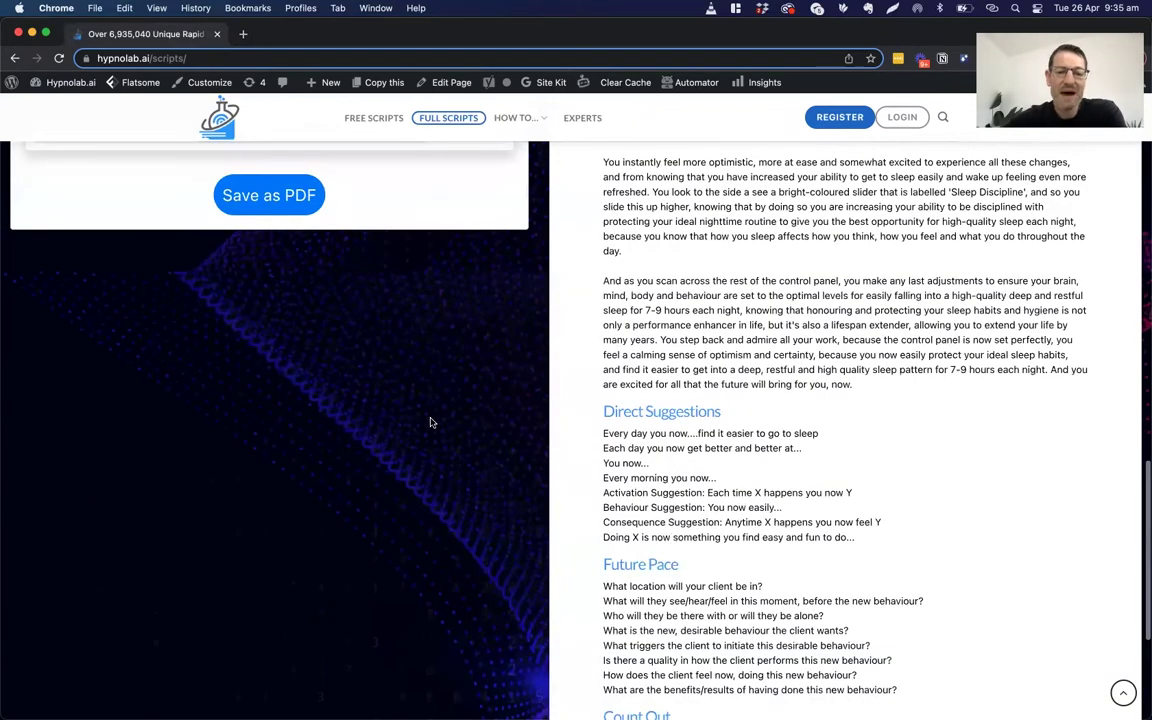
scroll(430, 422, "up", 10)
scroll(431, 422, "up", 2)
scroll(431, 422, "up", 3)
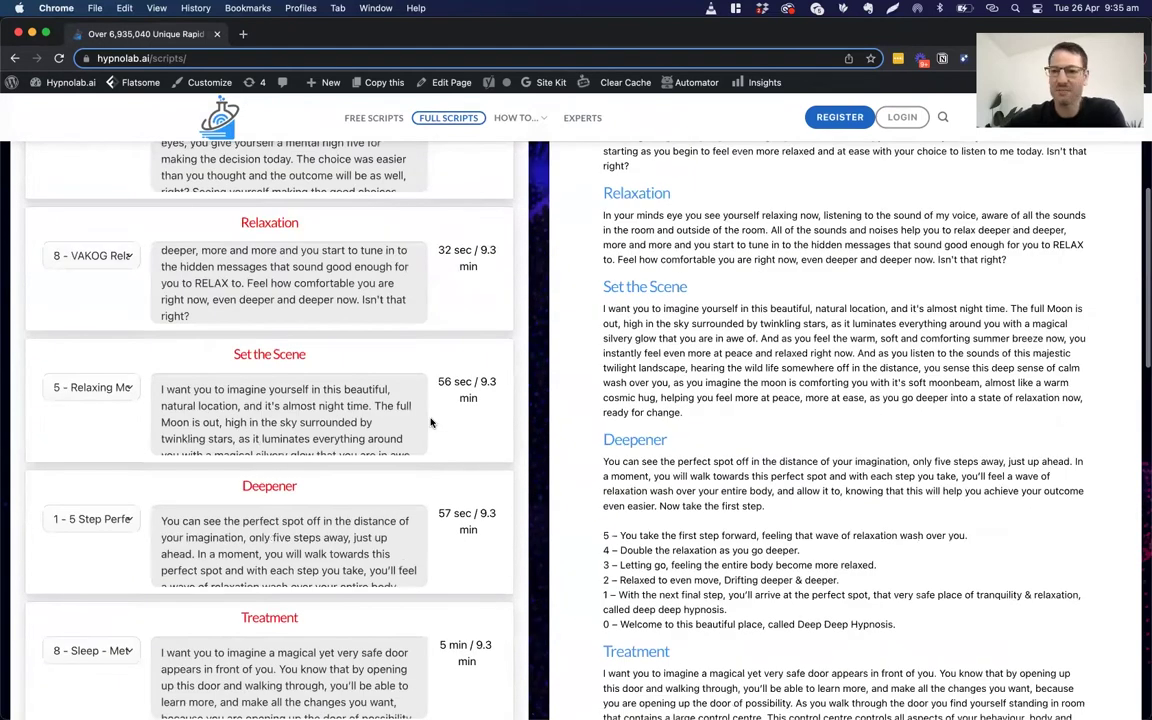
scroll(431, 422, "up", 4)
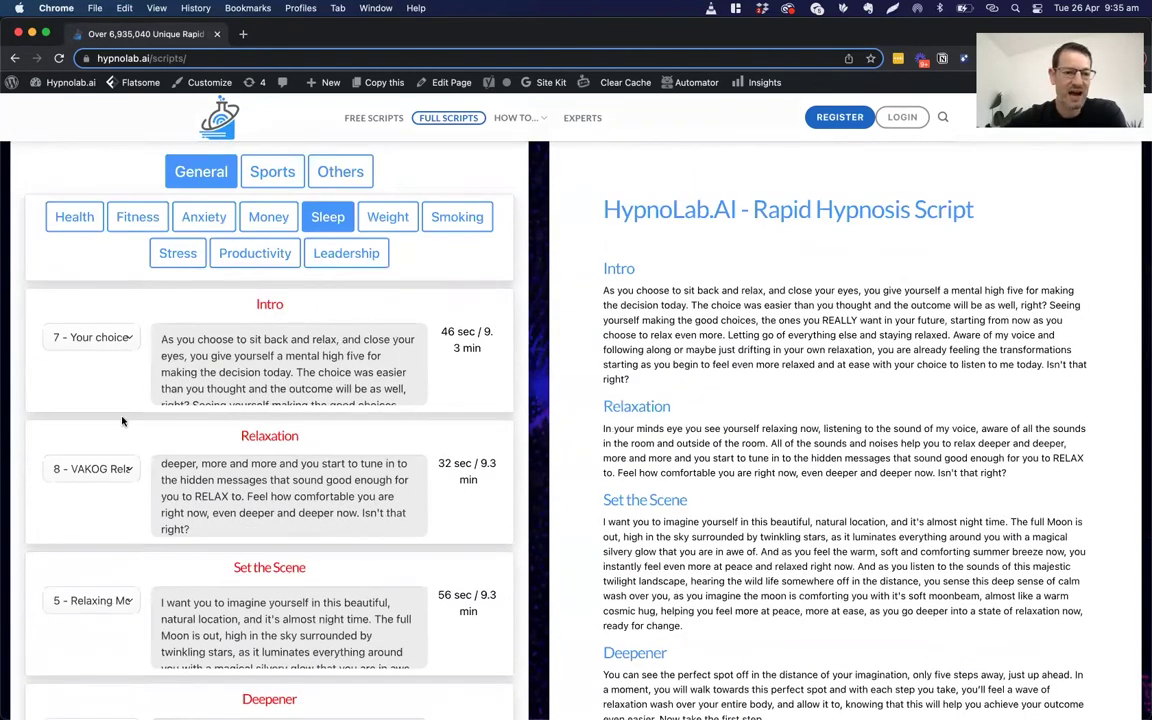
scroll(508, 446, "down", 4)
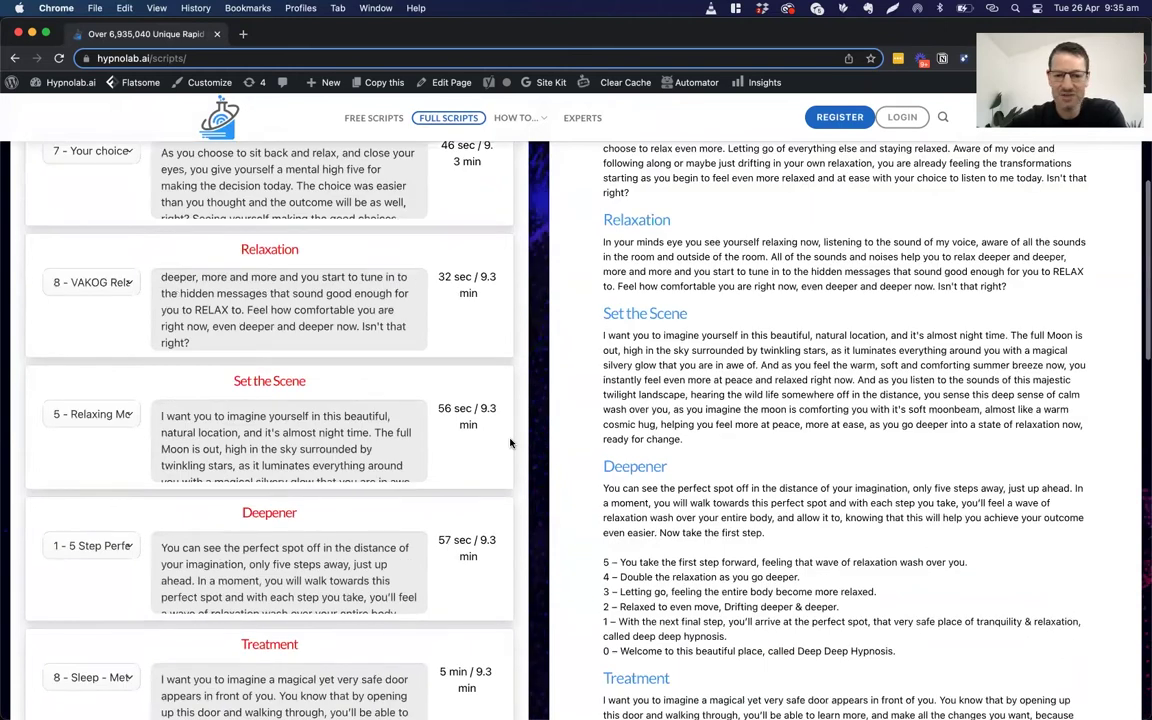
scroll(510, 443, "down", 10)
scroll(288, 597, "down", 1)
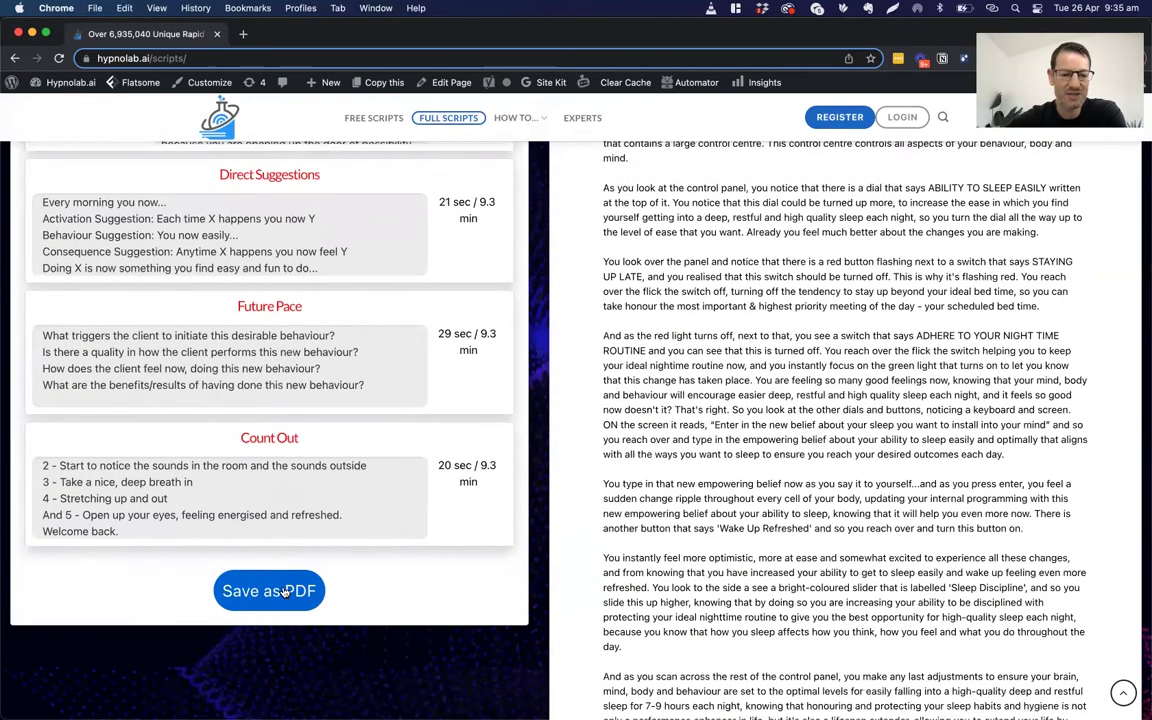
left_click(280, 594)
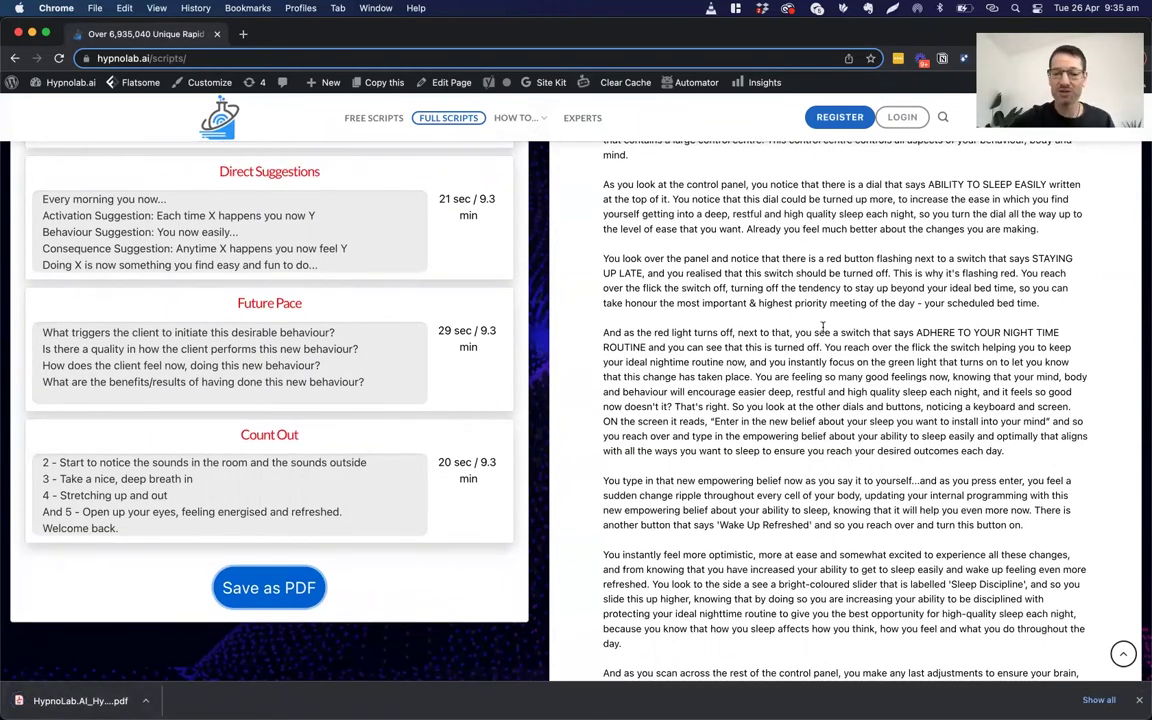
- Select the entire generated script in the preview, from its title down to the script code at the end
scroll(822, 327, "up", 5)
scroll(821, 310, "up", 15)
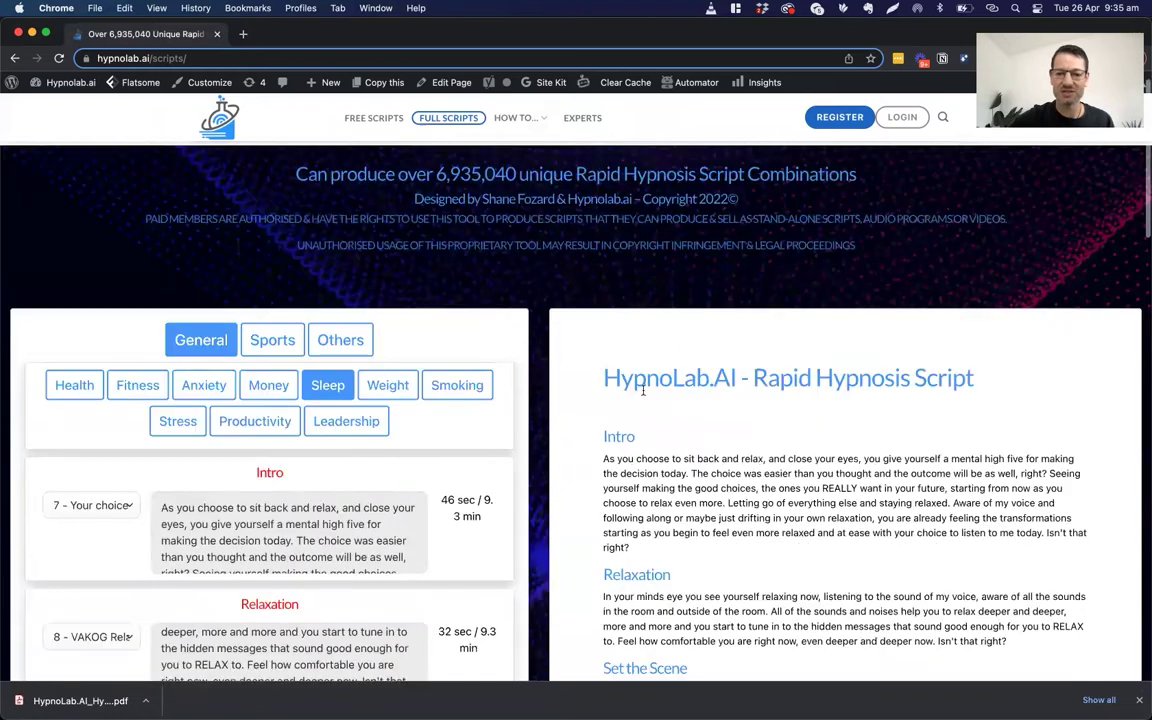
left_click_drag(604, 406, 718, 513)
left_click_drag(653, 329, 674, 458)
scroll(672, 457, "down", 3)
scroll(674, 457, "down", 20)
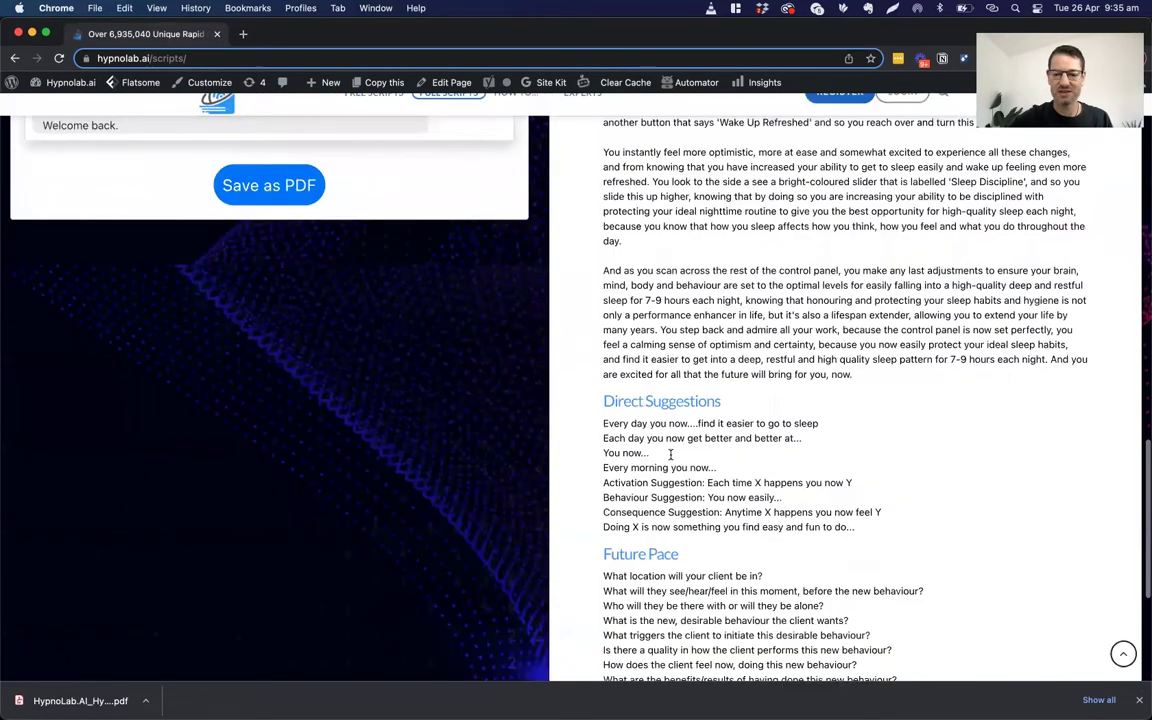
scroll(689, 516, "down", 3)
left_click(688, 520, "shift")
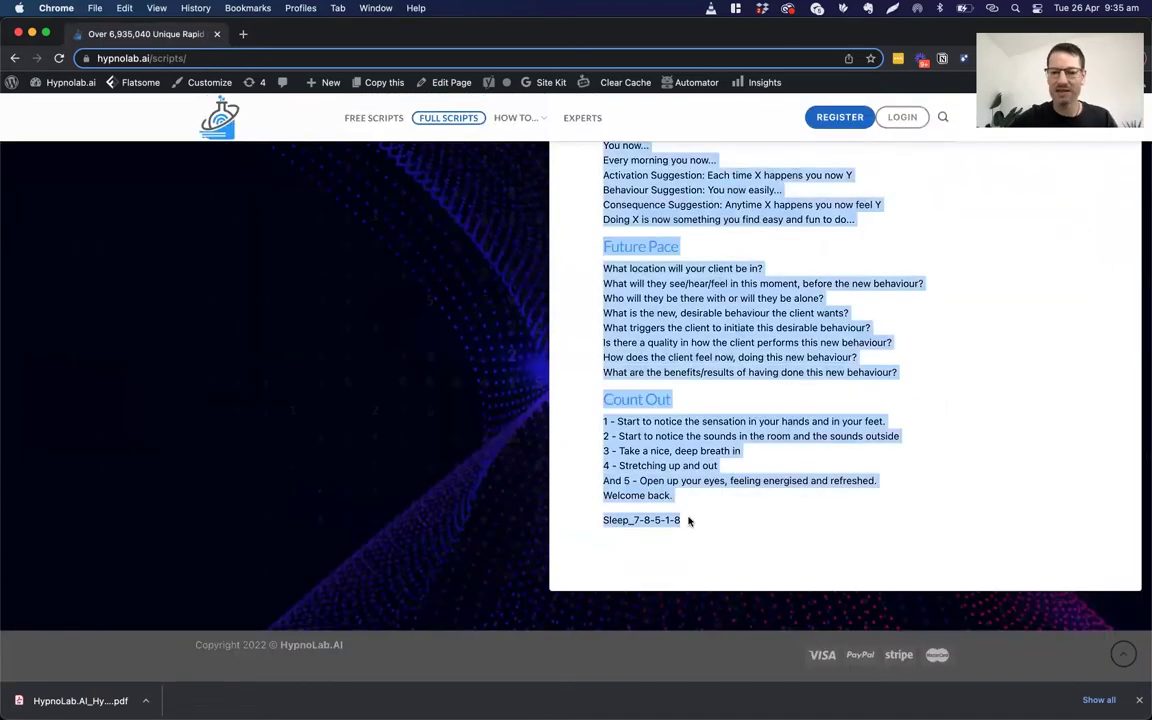
- Highlight only the script code below the Count Out text, and clear the selection
left_click_drag(686, 520, 573, 526)
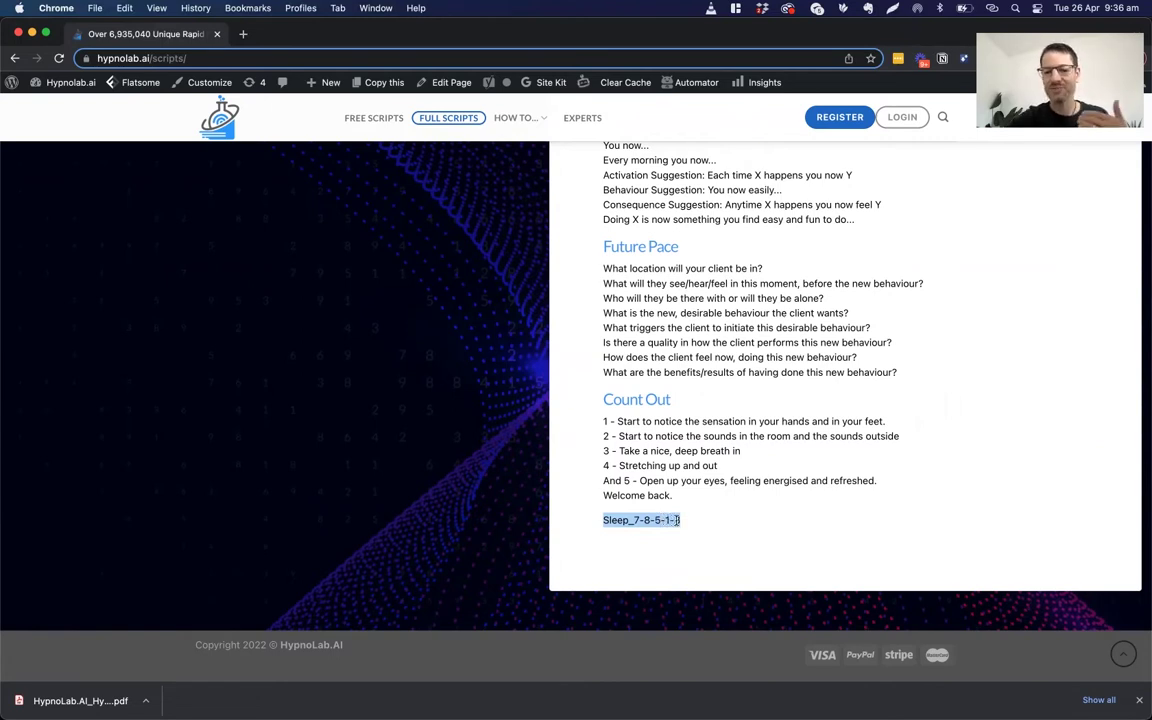
left_click_drag(681, 522, 591, 523)
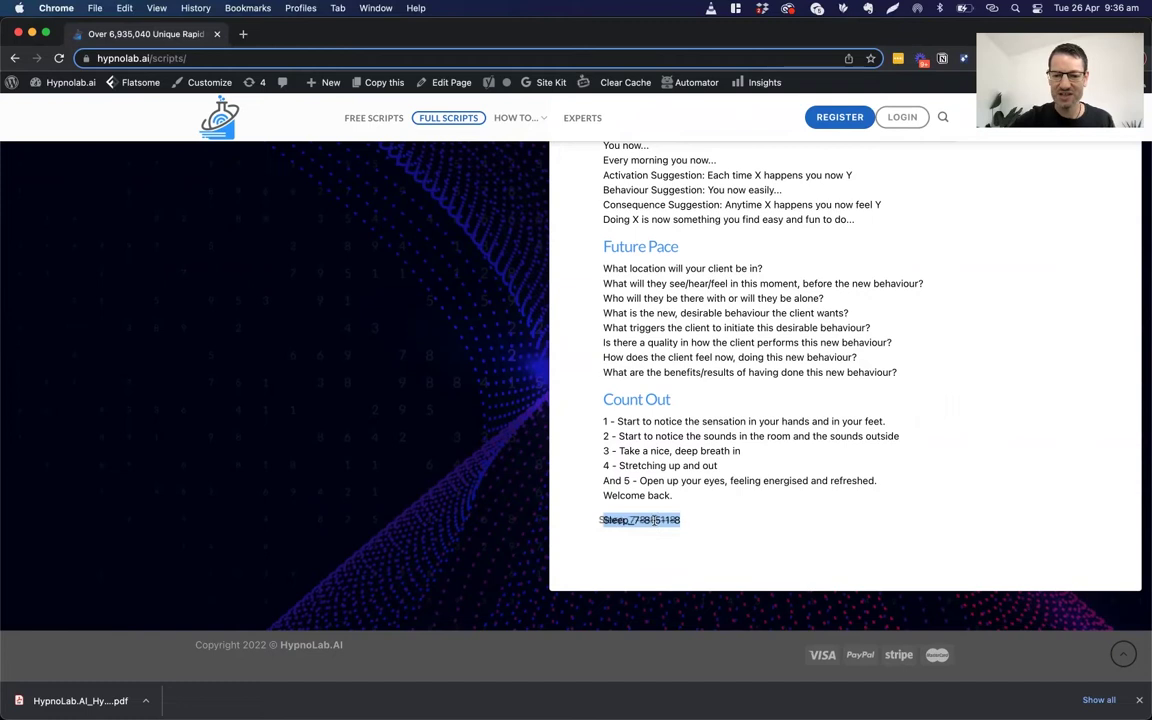
left_click(655, 520)
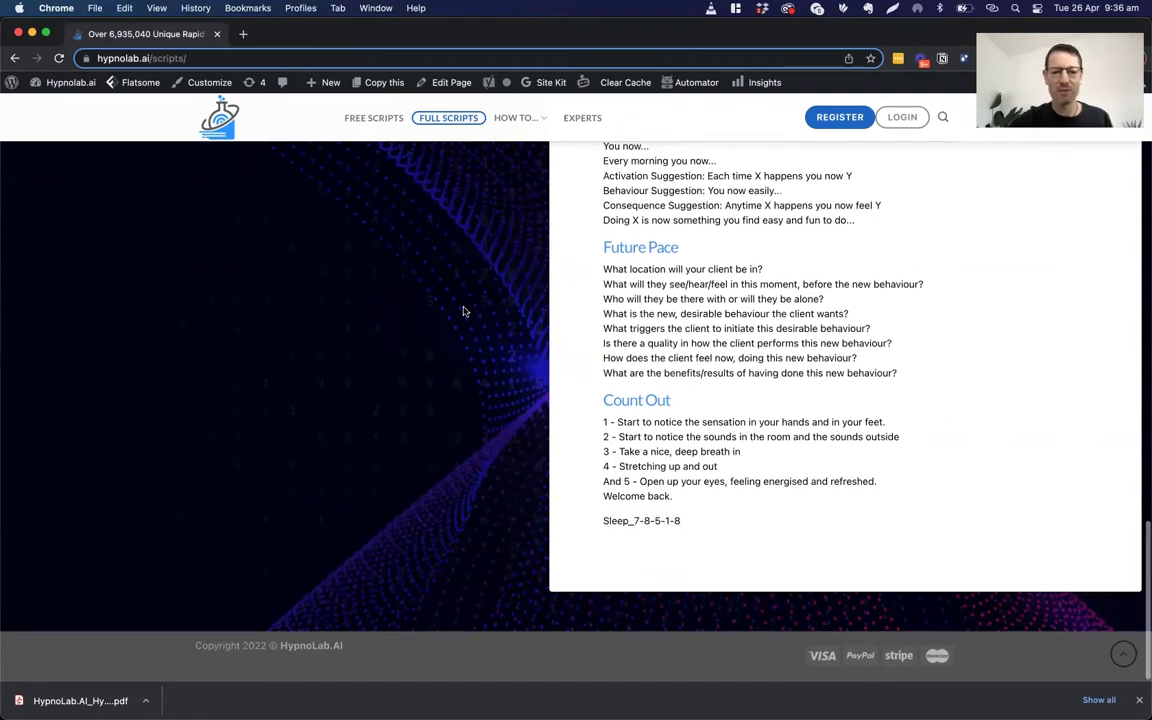
- Set the Scene section to 7 - Tropical Island - Long and check the script code at the end of the preview
scroll(465, 311, "up", 10)
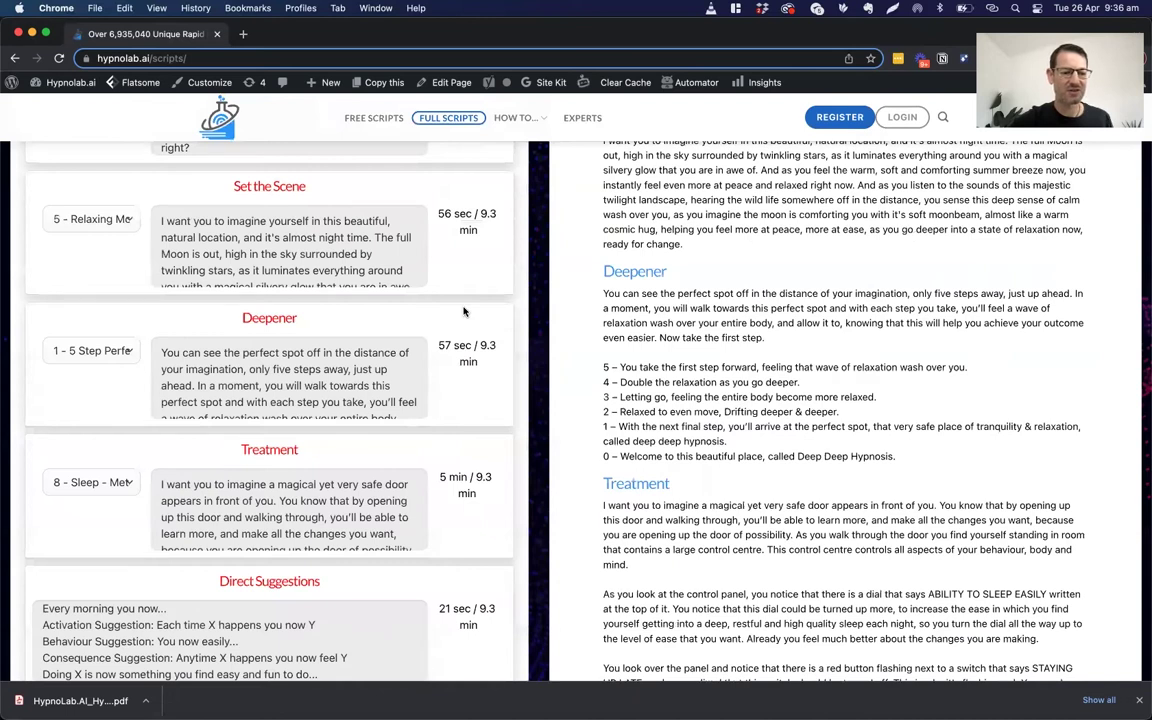
scroll(463, 312, "up", 3)
scroll(95, 382, "down", 1)
left_click(113, 418)
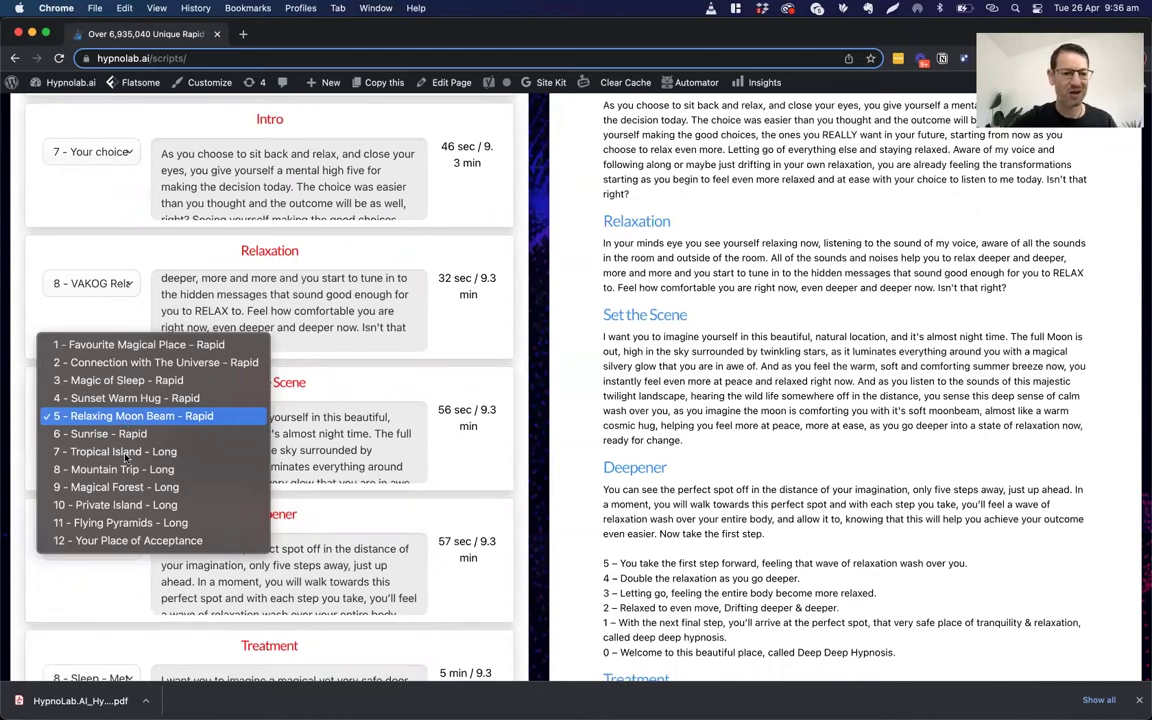
left_click(125, 455)
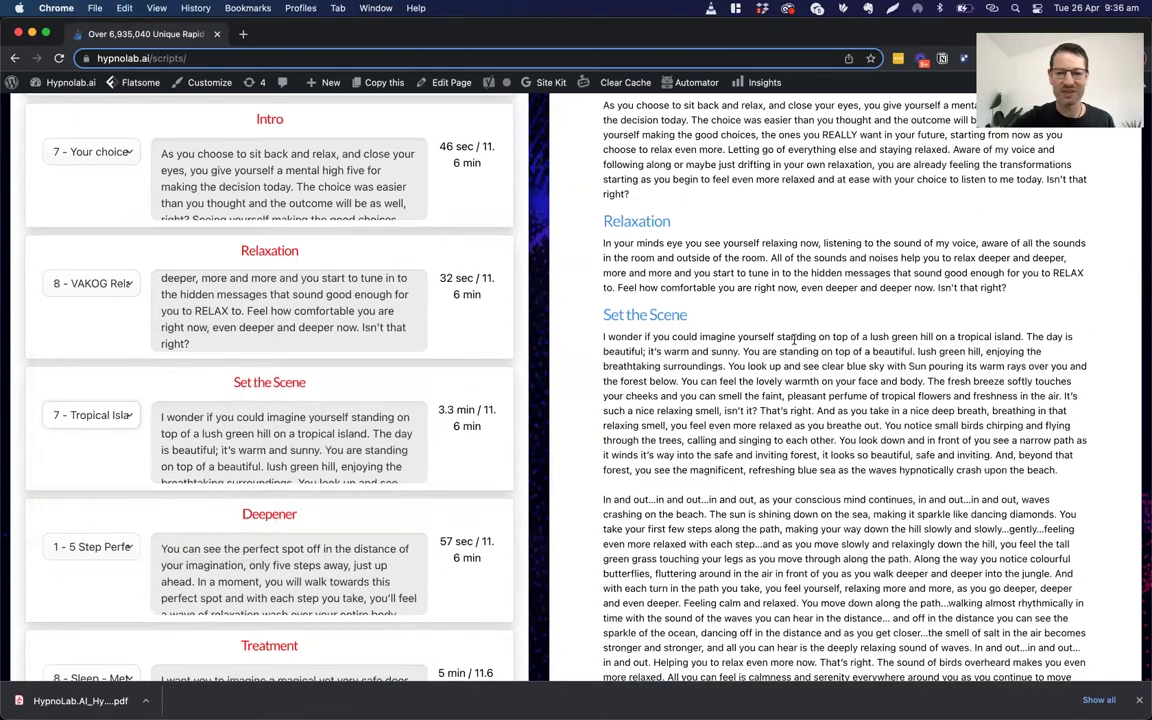
scroll(797, 341, "down", 3)
scroll(796, 343, "down", 10)
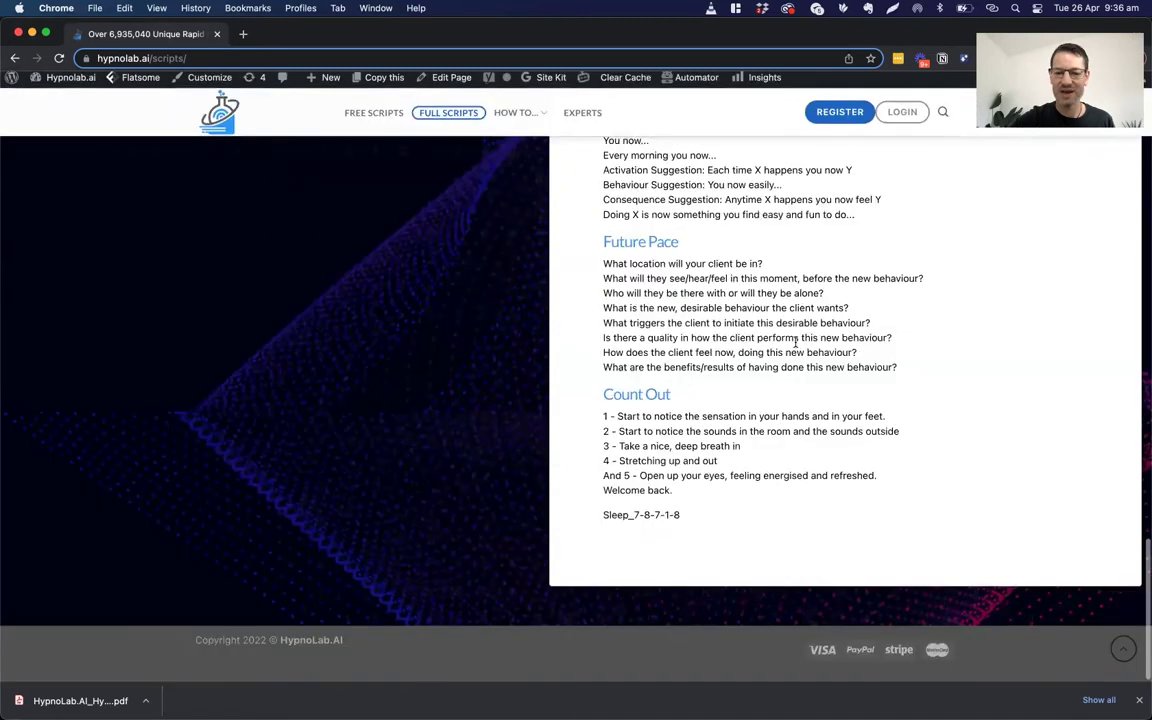
- Save the revised Tropical Island version of the script as another PDF
scroll(686, 328, "up", 2)
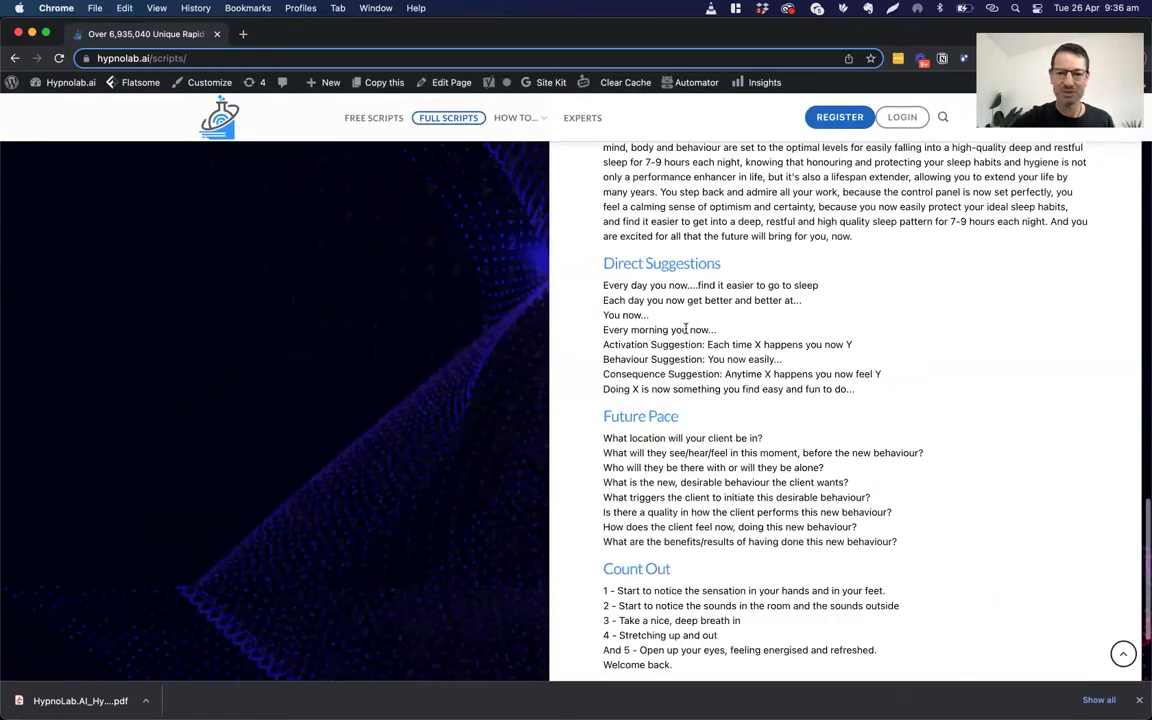
scroll(600, 380, "up", 3)
scroll(433, 400, "up", 3)
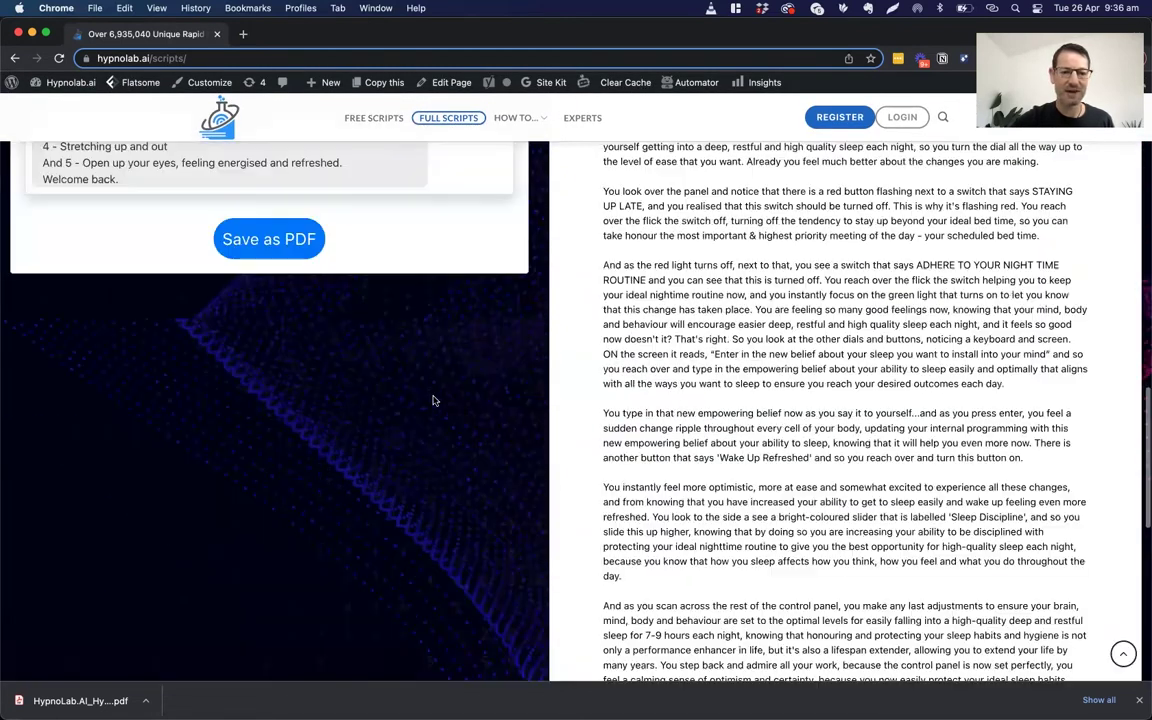
left_click(237, 305)
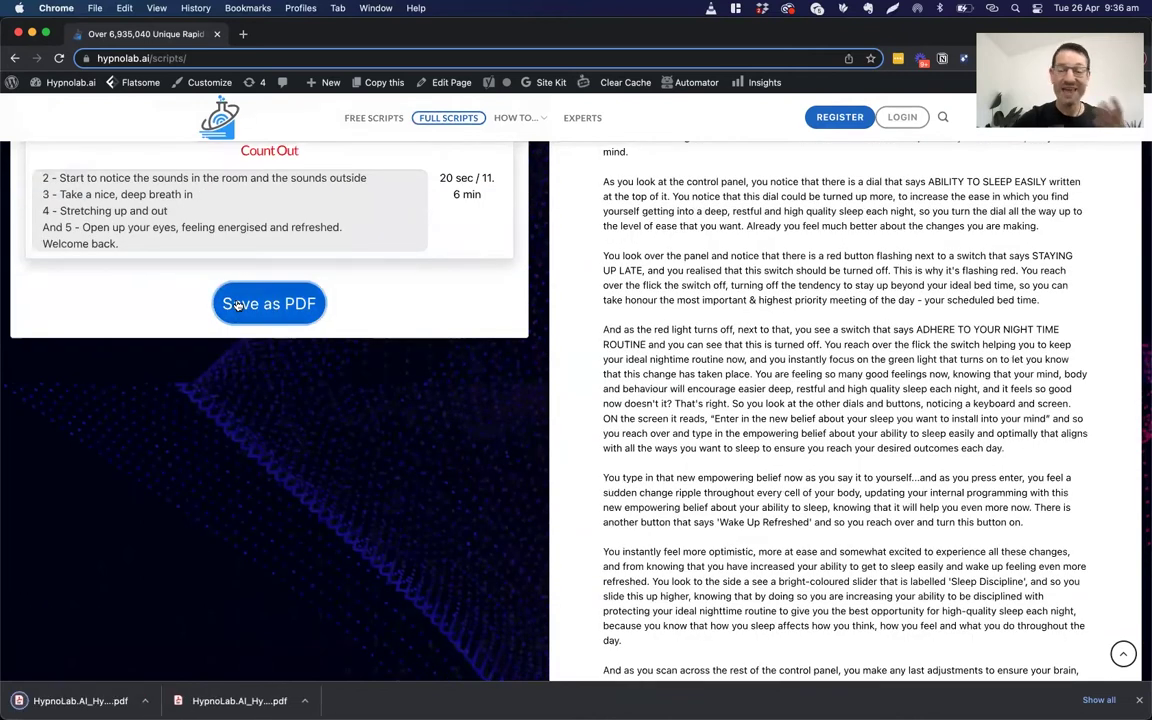